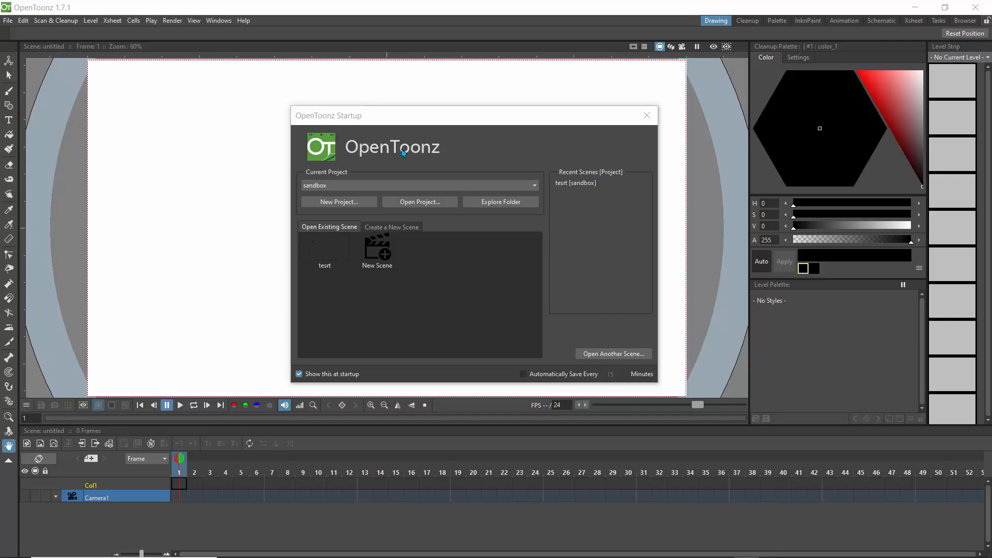
Create a new project named bouncingObject in the default project root with its default folder names
left_click_drag(466, 124, 439, 95)
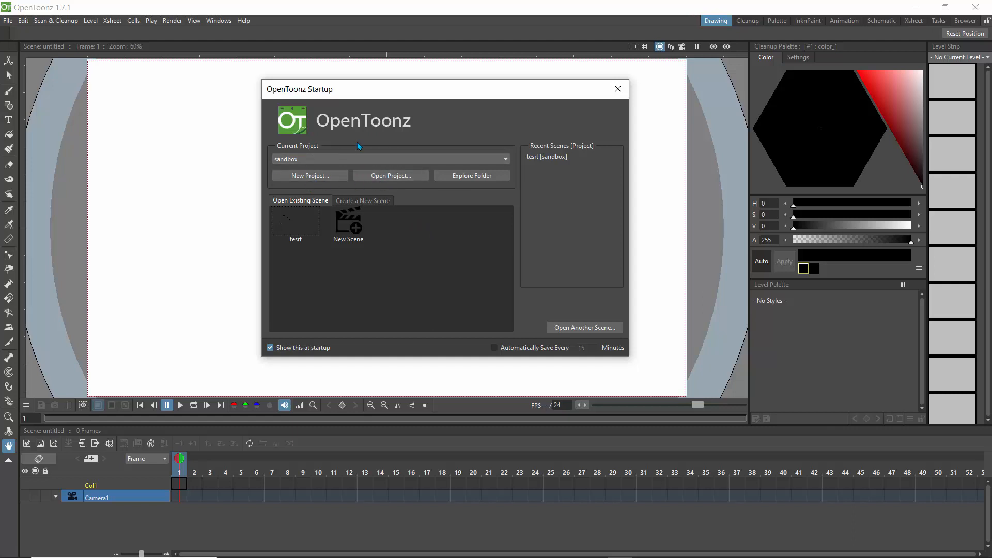
left_click(270, 348)
left_click(269, 348)
left_click(317, 177)
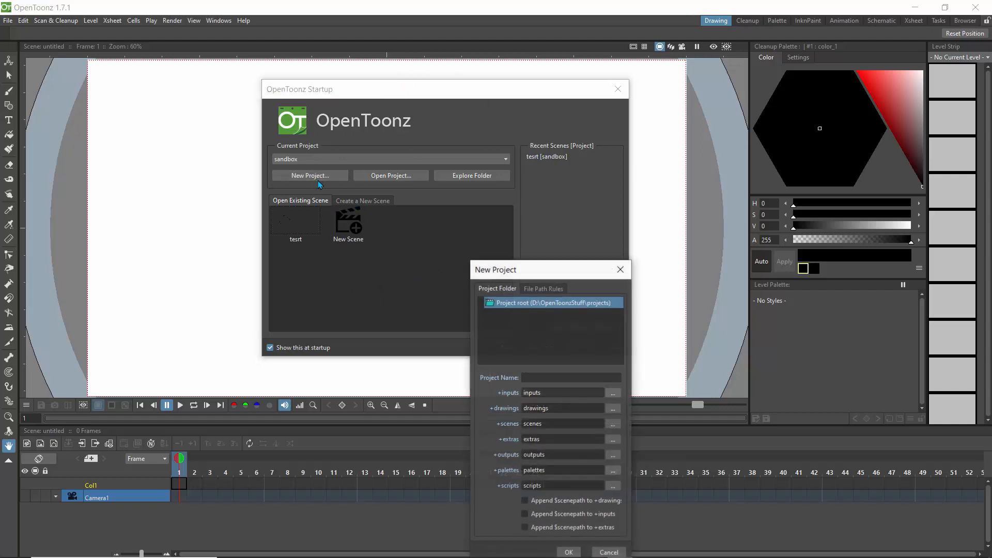
left_click_drag(541, 276, 482, 173)
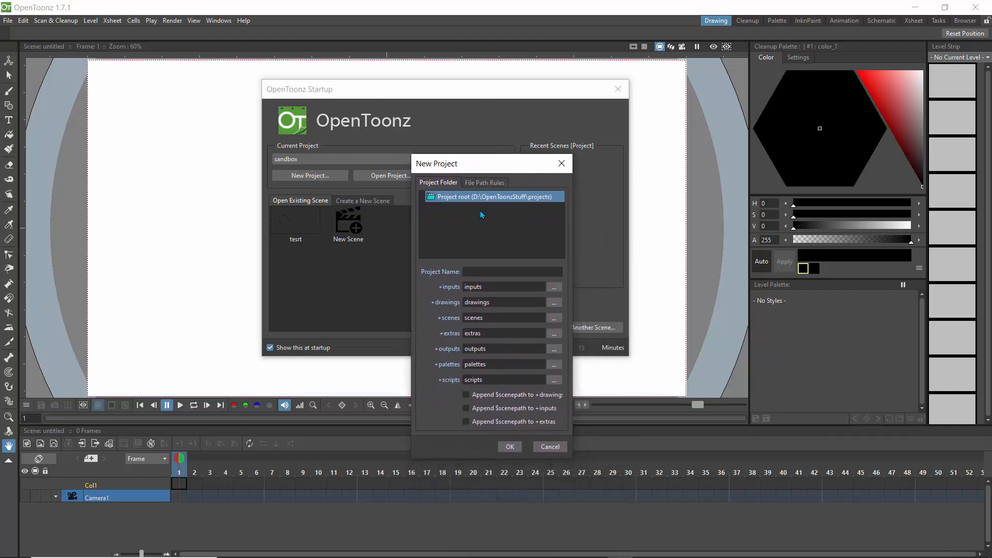
left_click(492, 272)
type("bouncing")
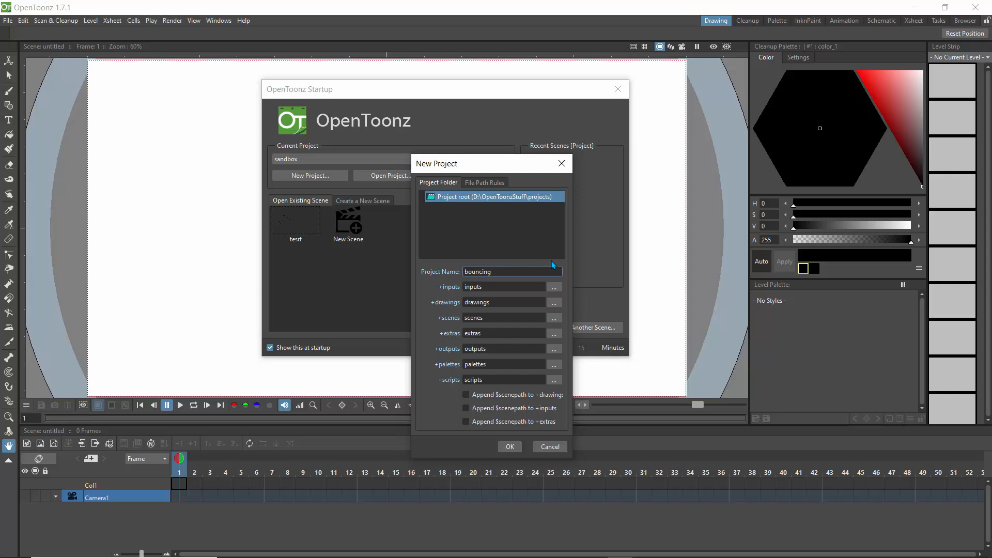
type("Object")
left_click(510, 447)
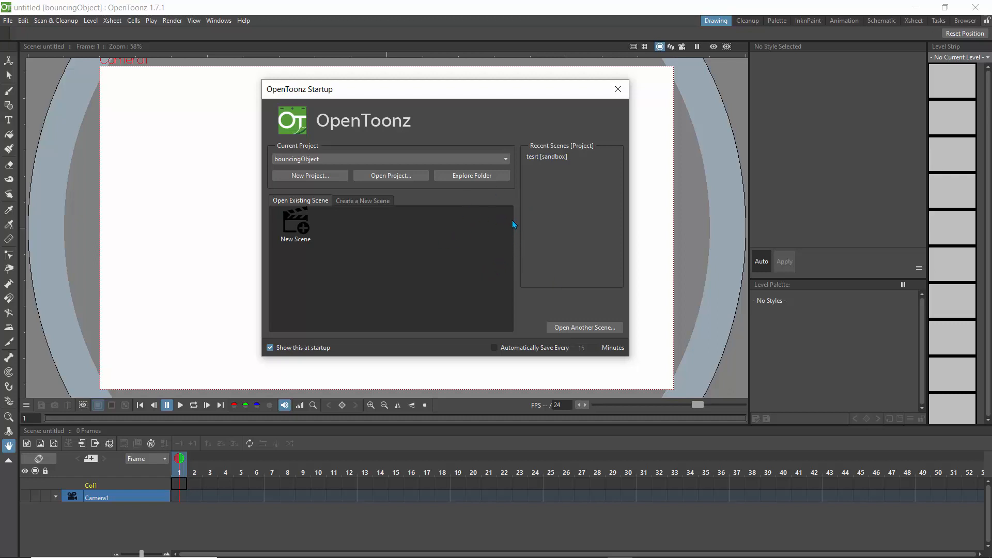
Create a new 1920 x 1080, 24 fps scene named first_object and add raster level A at frame 1
double_click(297, 233)
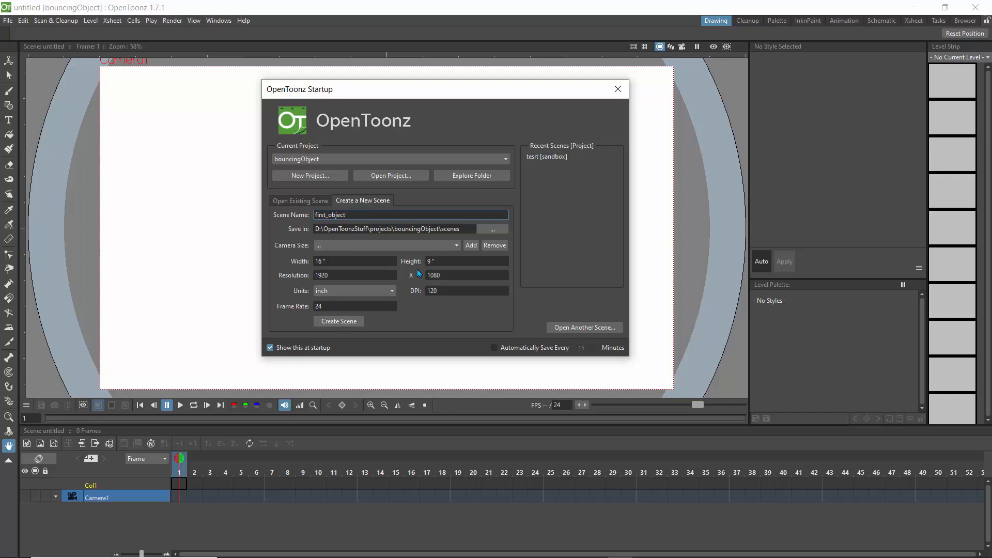
left_click(342, 320)
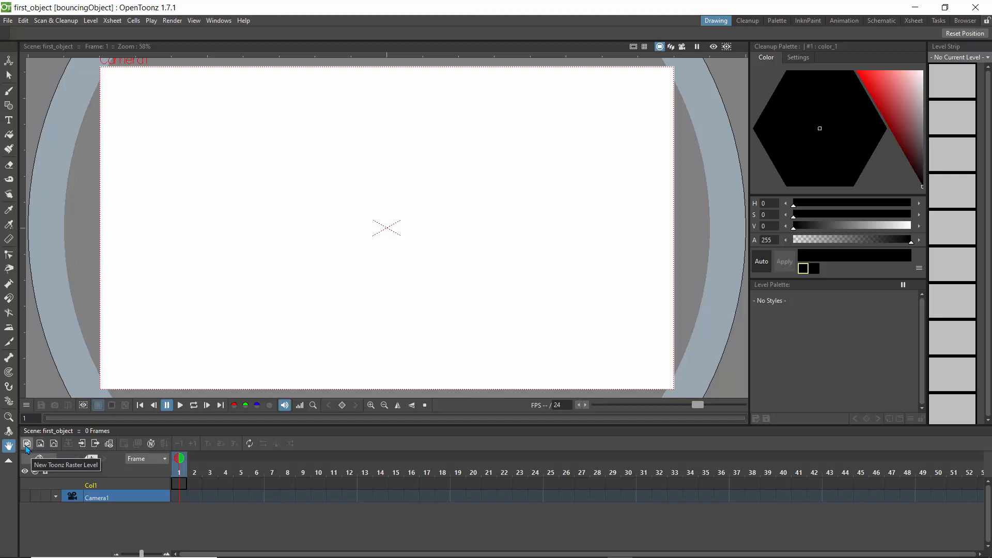
left_click(44, 448)
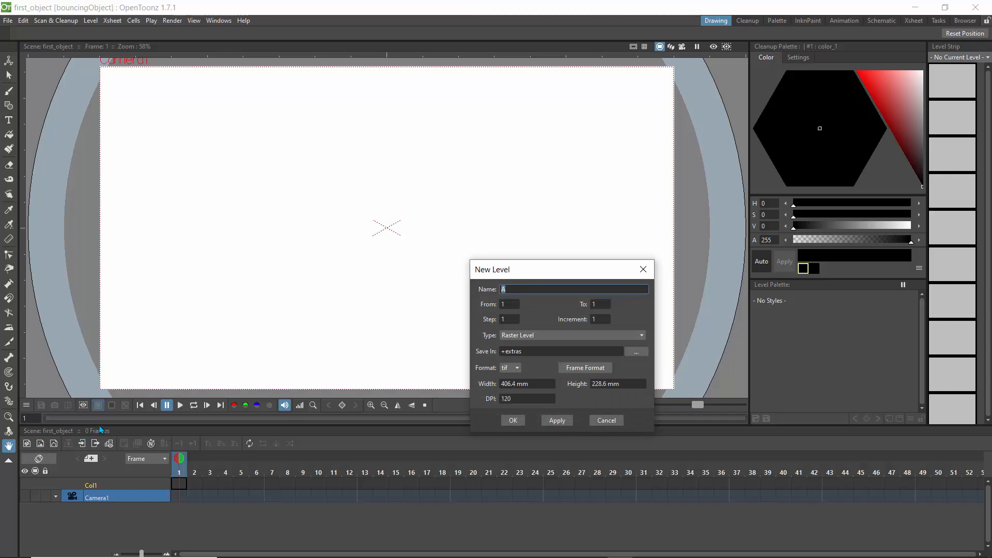
left_click(513, 420)
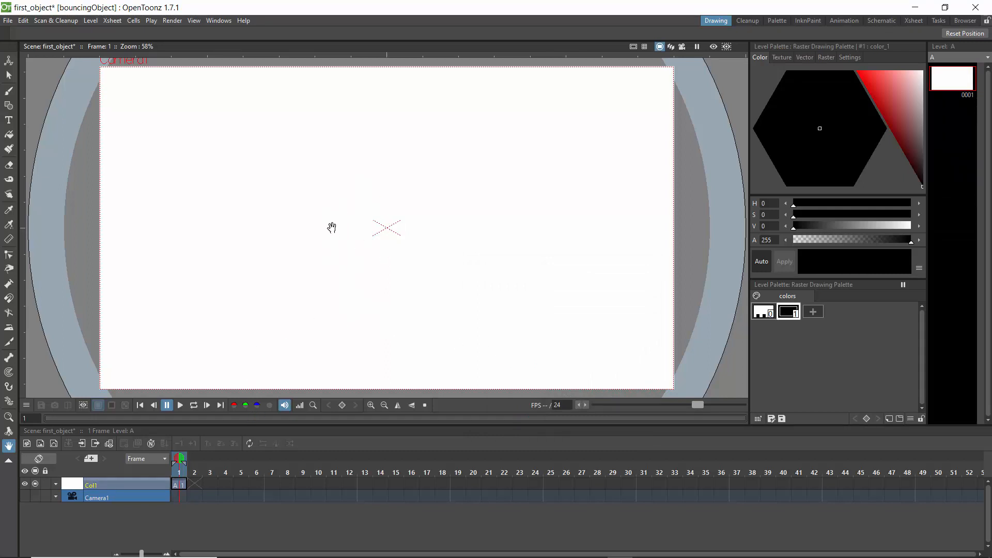
Scribble test strokes on the upper half of the canvas with the Brush and toggle its Pressure option off and on
left_click(9, 93)
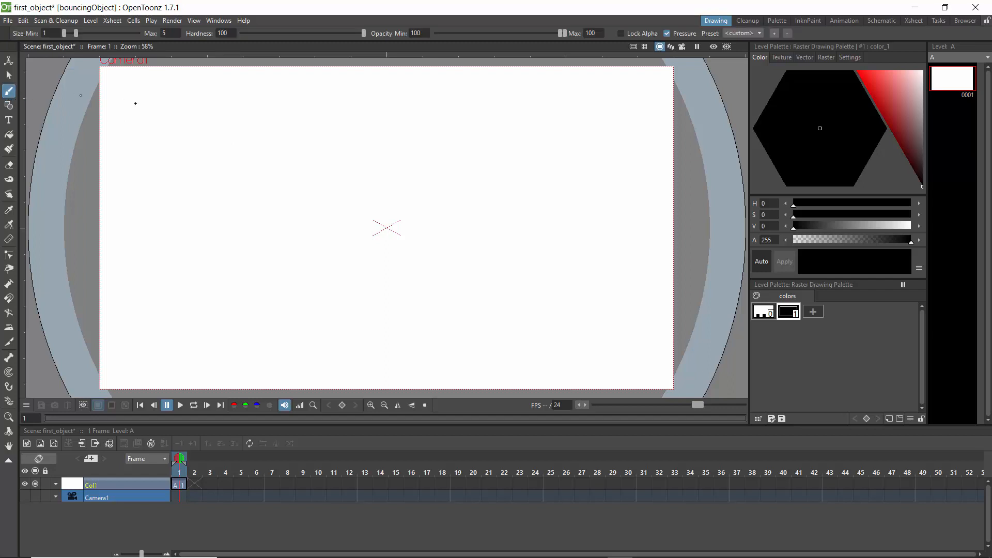
right_click(382, 140)
left_click(381, 141)
mouse_move(362, 127)
left_mouse_down()
mouse_move(438, 159)
mouse_move(365, 140)
mouse_move(297, 161)
left_mouse_up()
right_click(367, 192)
left_click(369, 184)
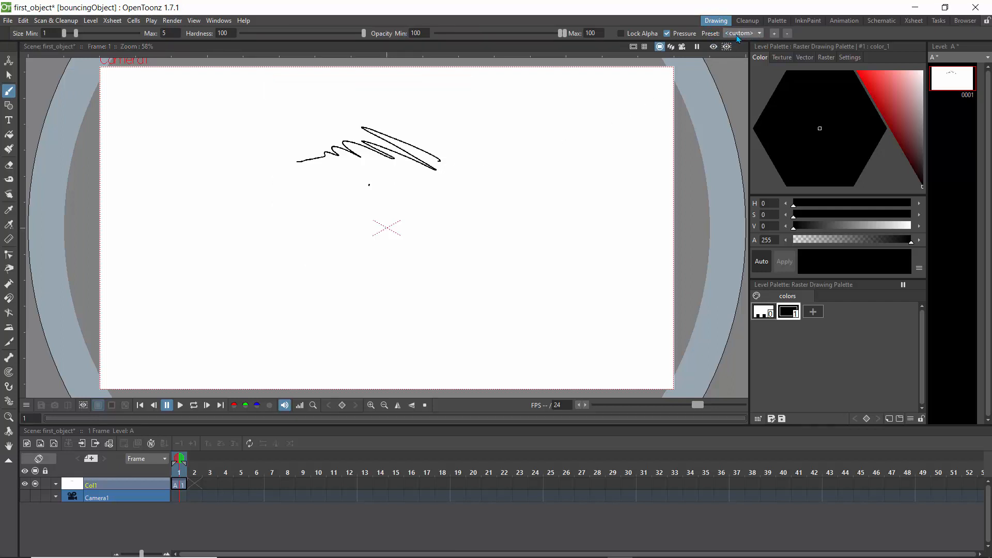
left_click(666, 34)
left_click(666, 34)
Set the Eraser size to 36 and erase all the test scribbles from the canvas
left_click(9, 165)
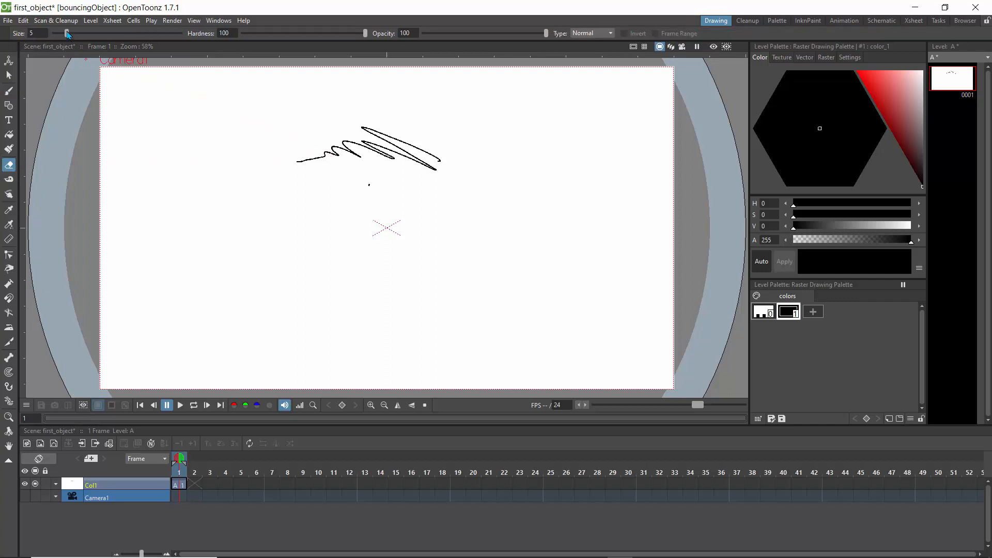
left_click_drag(67, 33, 139, 33)
mouse_move(323, 144)
left_mouse_down()
mouse_move(315, 173)
mouse_move(306, 164)
mouse_move(327, 153)
mouse_move(329, 139)
mouse_move(407, 156)
mouse_move(452, 184)
mouse_move(410, 139)
mouse_move(388, 145)
mouse_move(373, 191)
left_mouse_up()
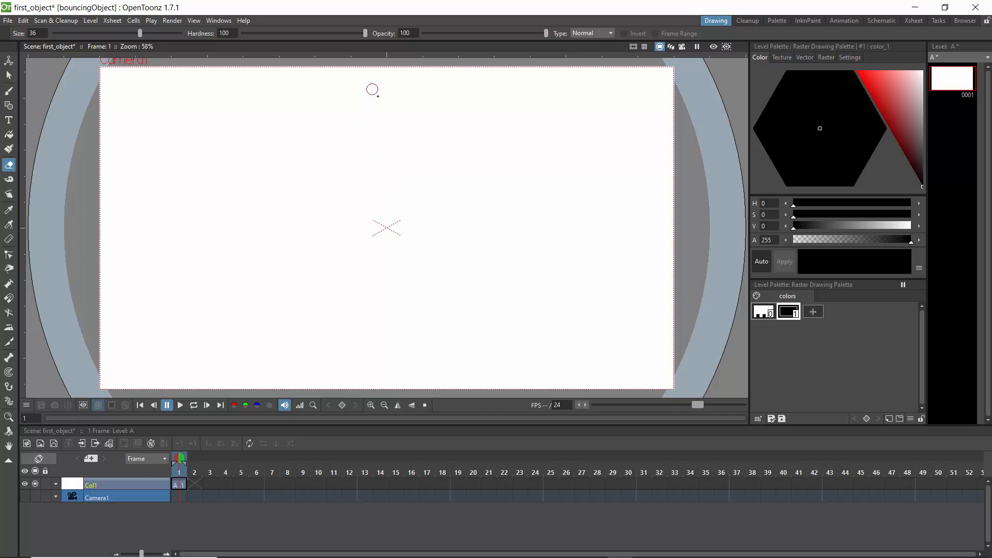
Look through the Cleanup, Palette, InknPaint, Animation, Schematic, Xsheet and Tasks workspaces and return to Drawing
left_click(749, 22)
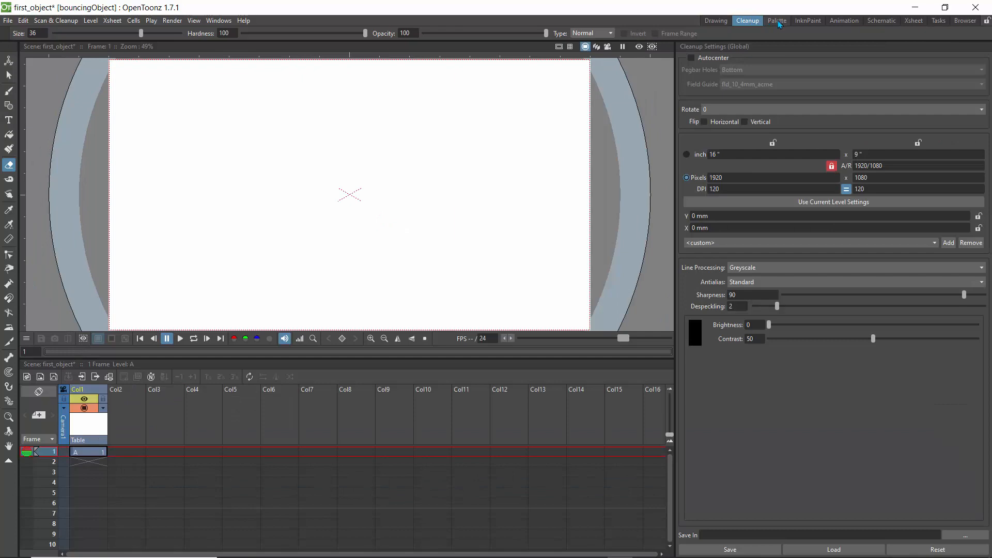
left_click(781, 22)
left_click(808, 22)
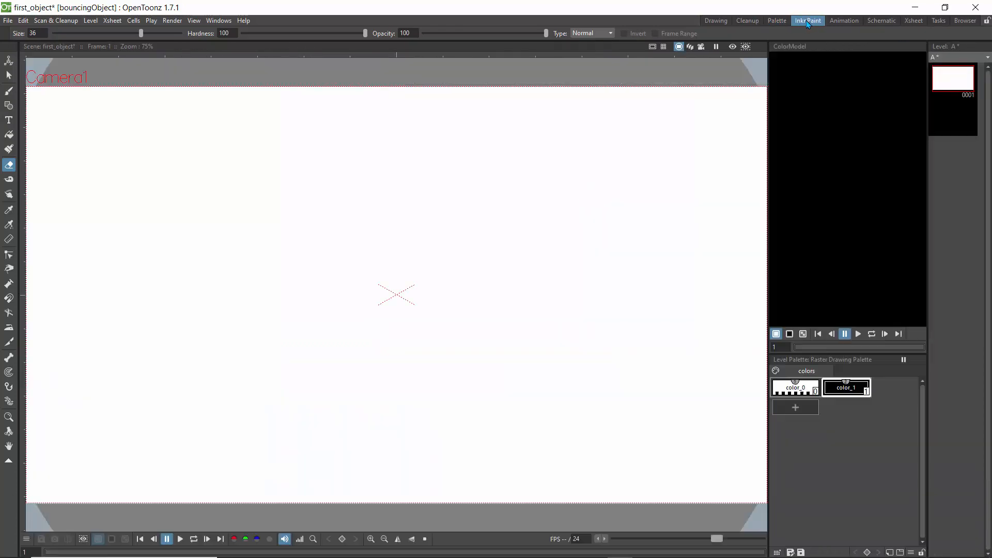
left_click(844, 22)
left_click(881, 22)
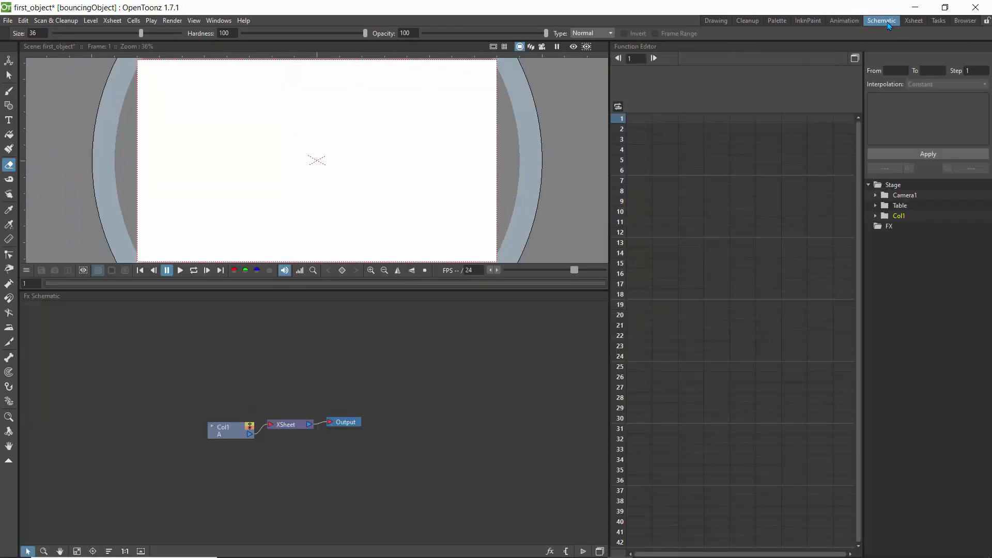
left_click(910, 22)
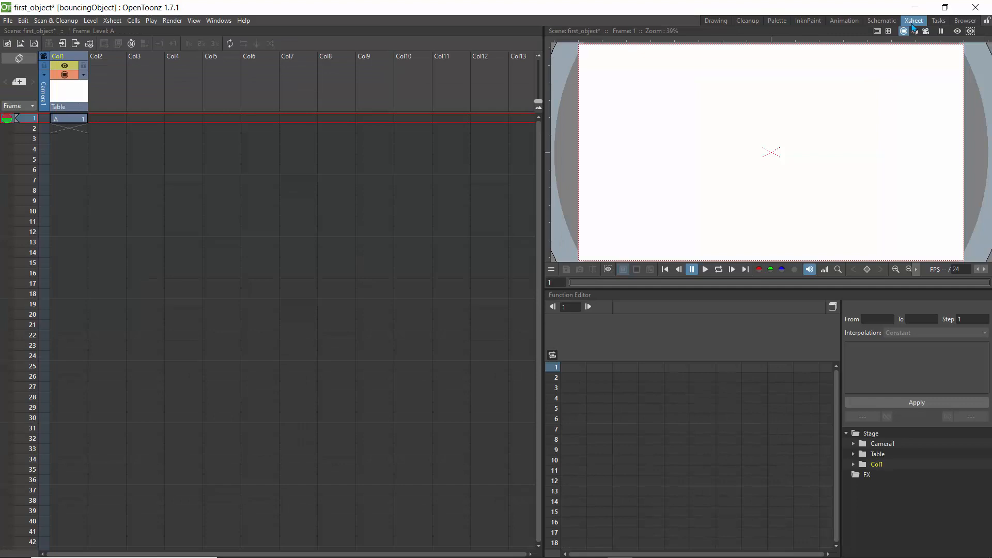
left_click(938, 21)
left_click(716, 22)
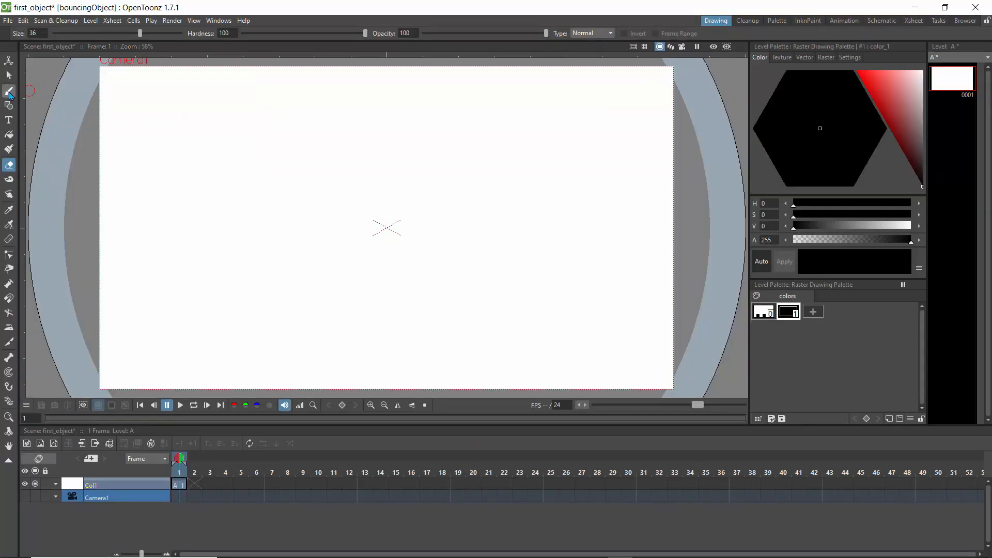
Draw a freehand square near the top centre of the canvas in frame 1 with the Brush
left_click(9, 92)
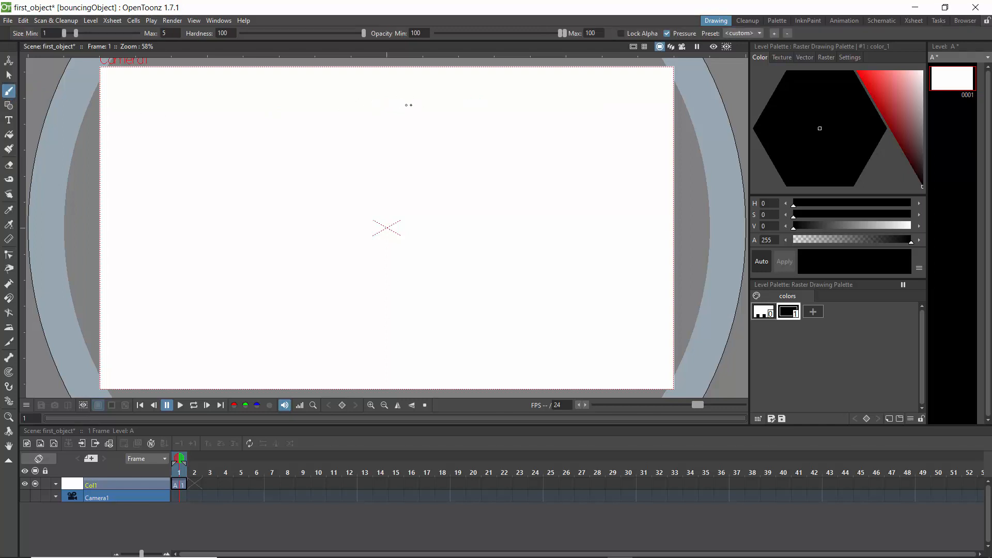
left_click_drag(421, 98, 418, 155)
mouse_move(421, 97)
left_mouse_down()
mouse_move(347, 102)
mouse_move(359, 150)
mouse_move(420, 157)
left_mouse_up()
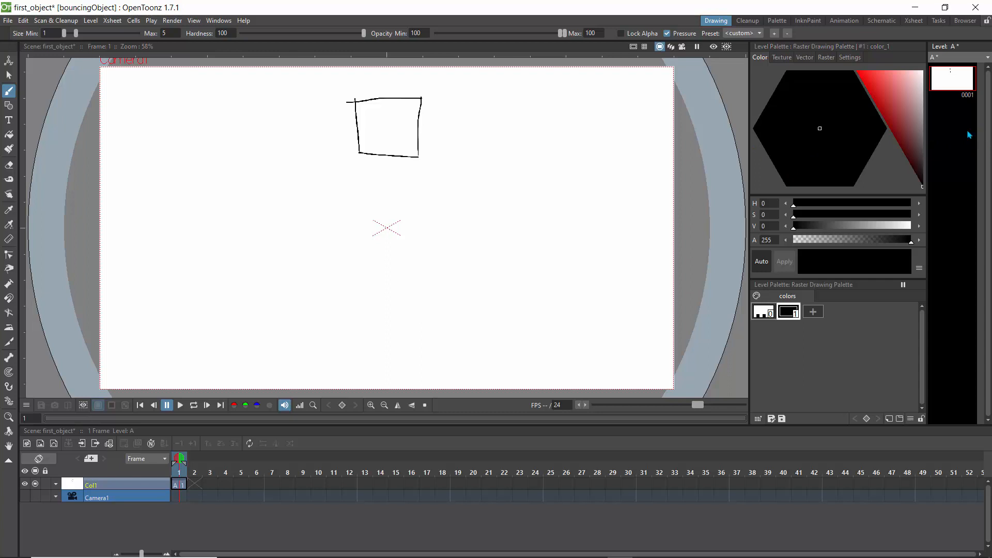
Turn on onion skin for the frames before and after frame 2 and draw the square slightly lower in frame 2
left_click(195, 472)
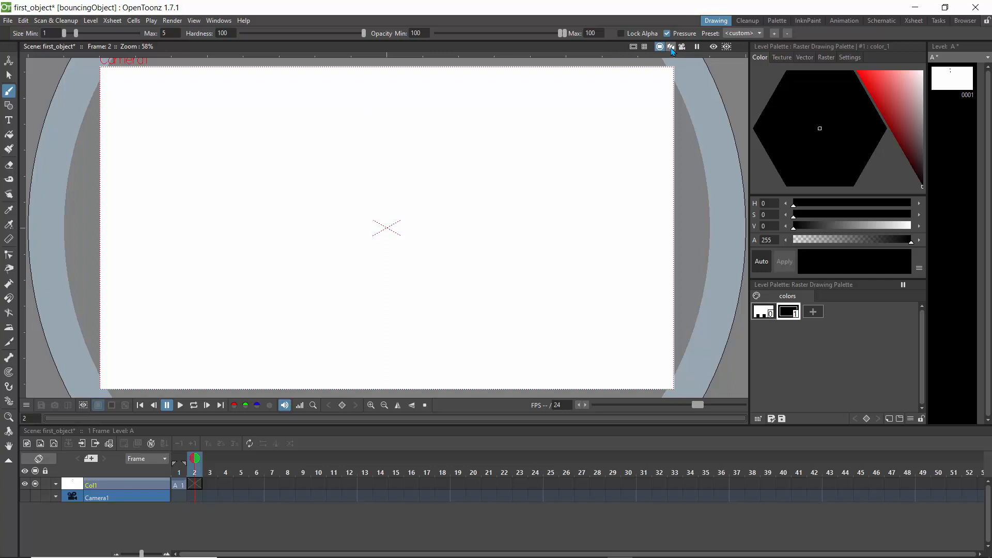
left_click(180, 458)
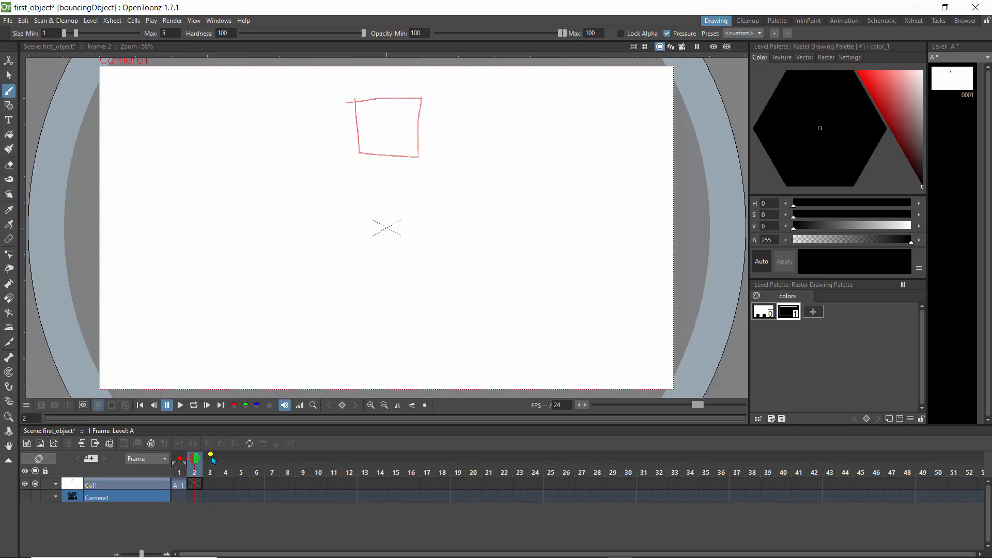
left_click(211, 458)
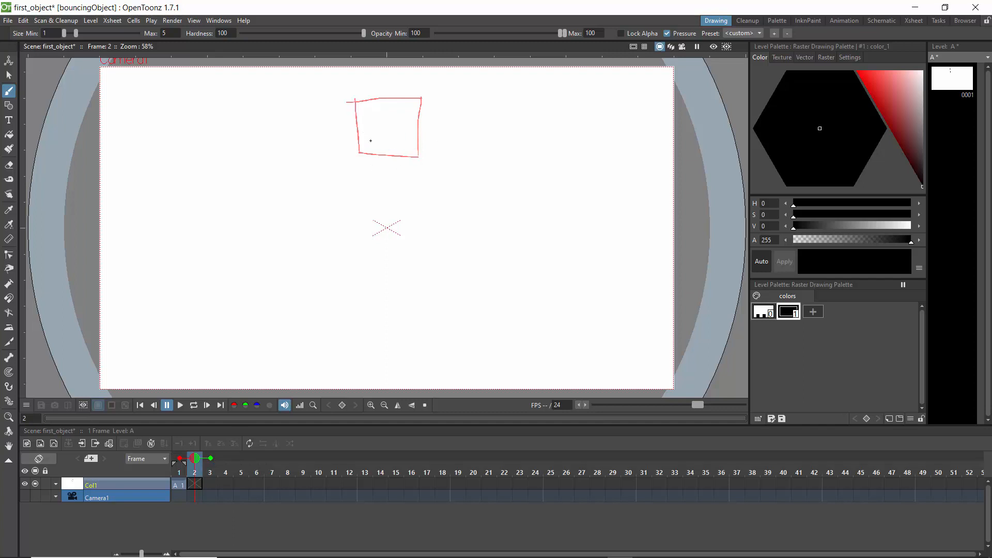
mouse_move(417, 116)
left_mouse_down()
mouse_move(356, 120)
mouse_move(364, 172)
left_mouse_up()
mouse_move(416, 121)
left_mouse_down()
mouse_move(416, 172)
mouse_move(364, 174)
left_mouse_up()
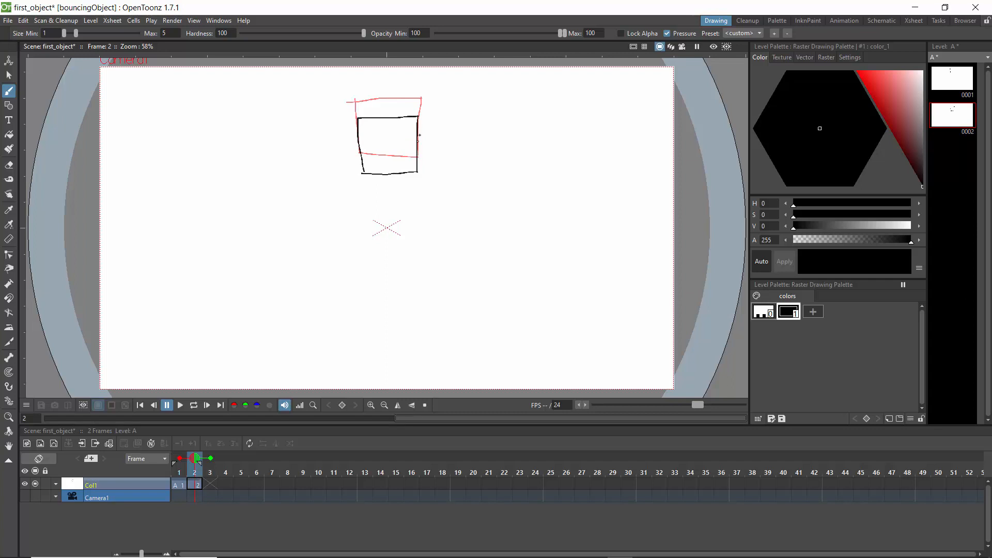
Step back and forth through frames 1 to 3 to compare the drawings with their onion skins
key("period")
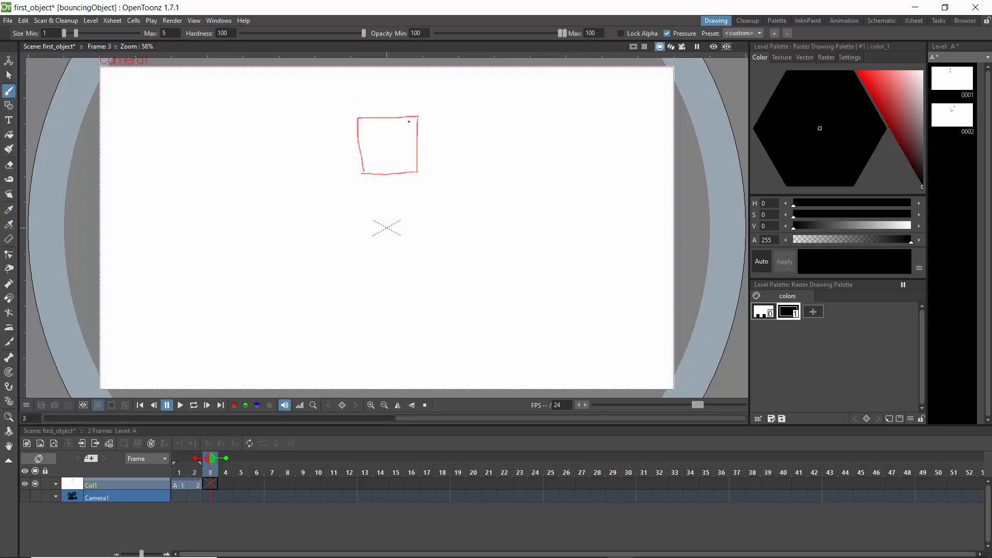
key("comma")
key("comma")
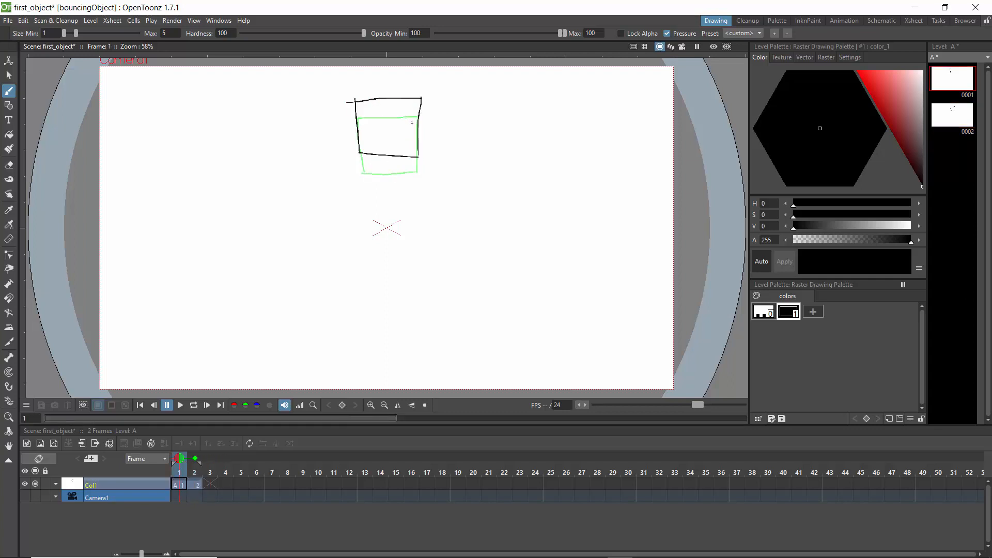
key("period")
key("period")
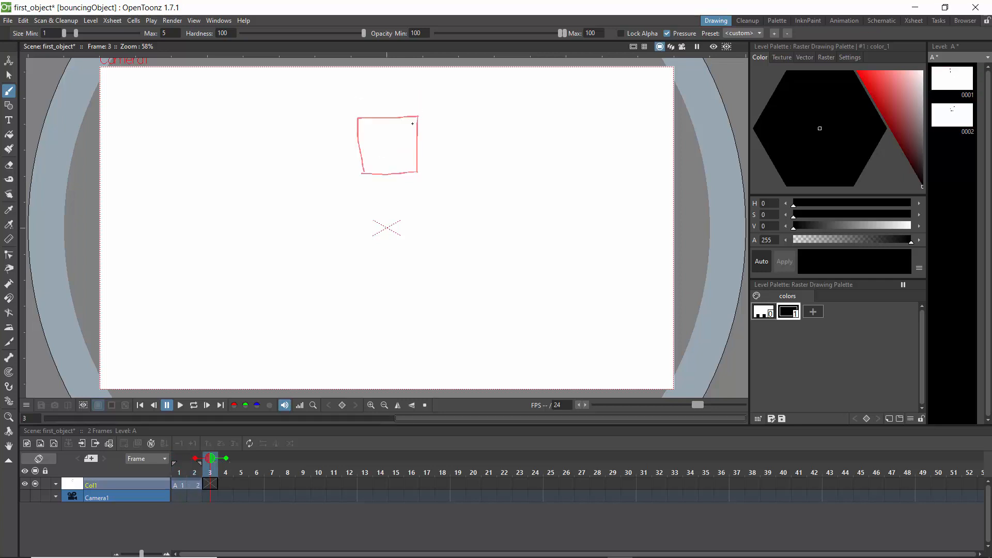
key("comma")
key("comma")
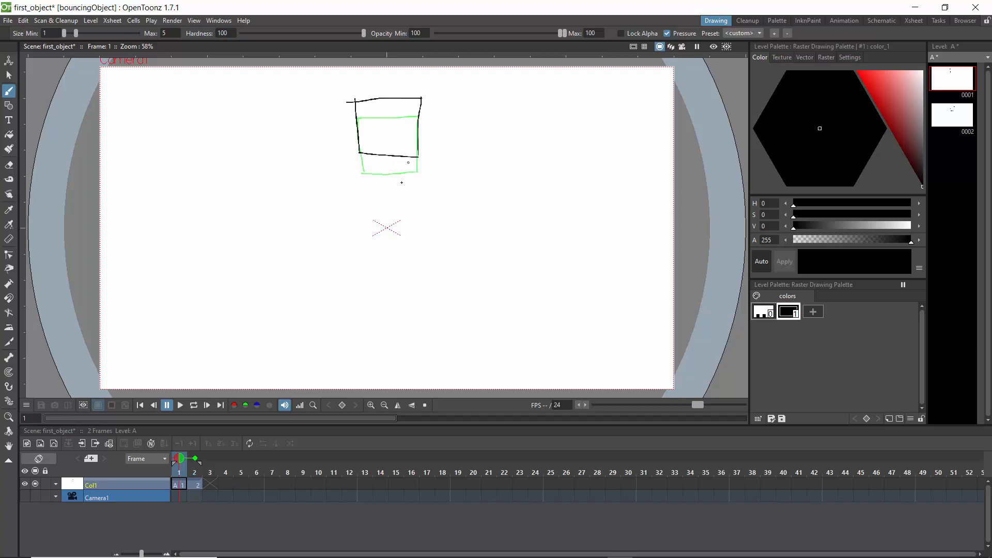
key("period")
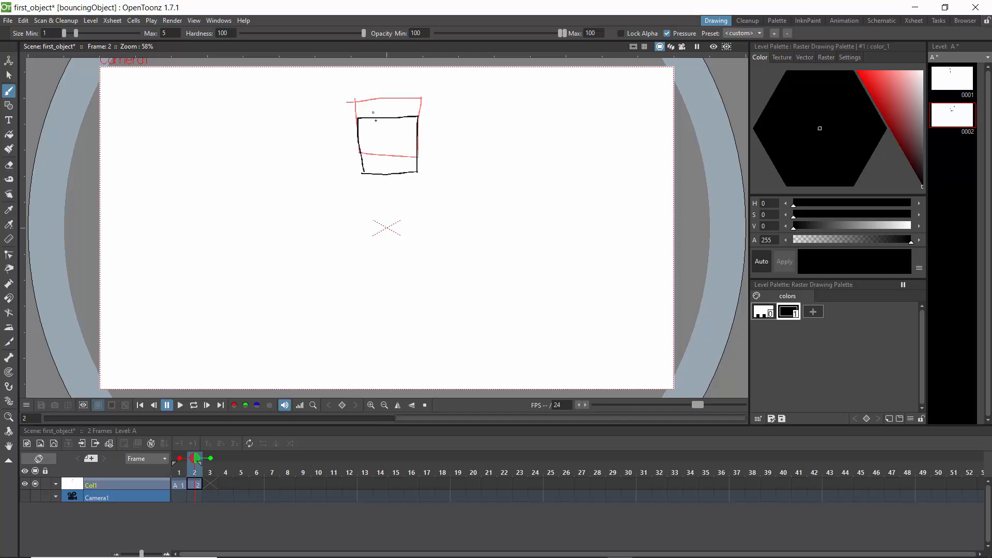
Draw the square in frame 3 slightly below its onion-skinned outline from frame 2
key("period")
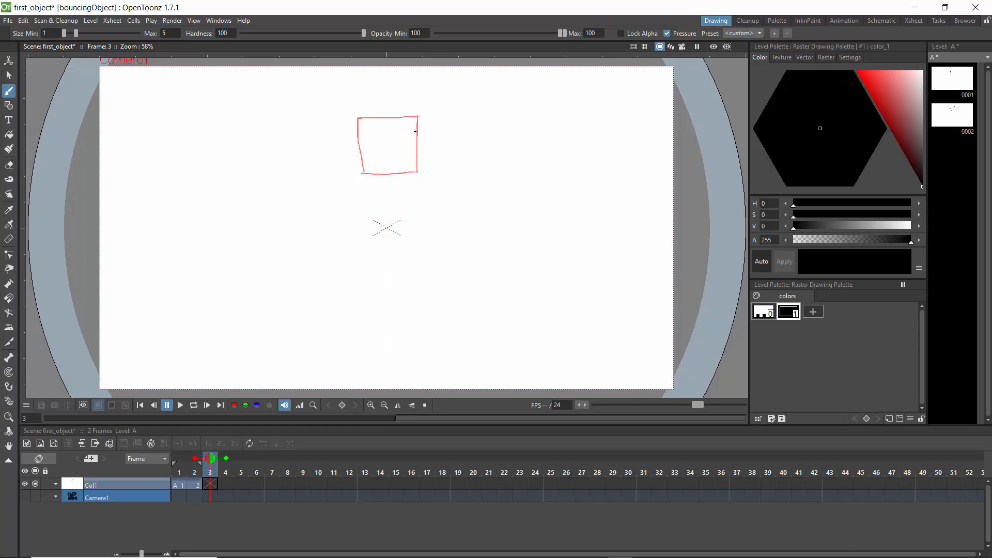
mouse_move(416, 129)
left_mouse_down()
mouse_move(359, 129)
mouse_move(363, 182)
left_mouse_up()
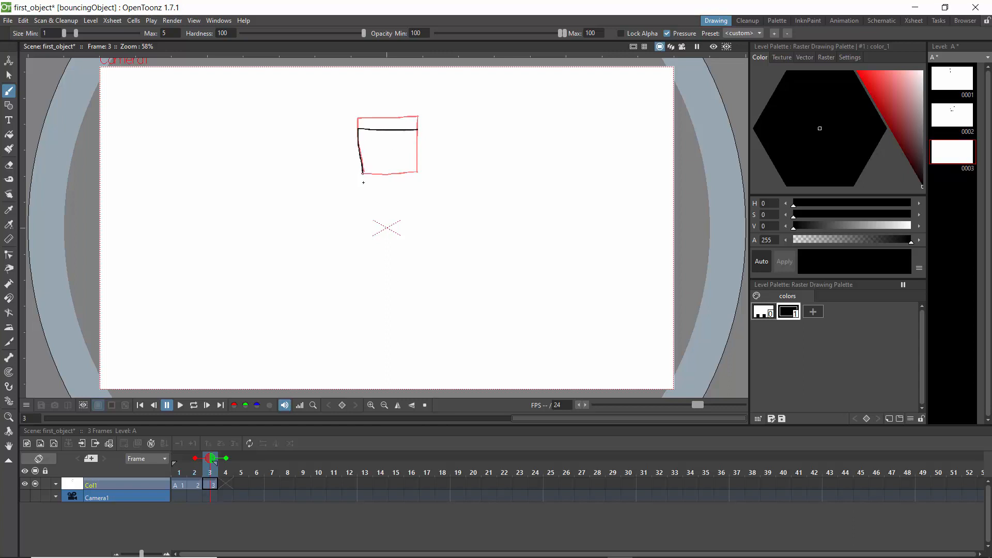
mouse_move(415, 139)
left_mouse_down()
mouse_move(418, 130)
mouse_move(416, 181)
mouse_move(363, 182)
left_mouse_up()
Draw the square in frame 4 slightly below its onion-skinned outline from frame 3
key("period")
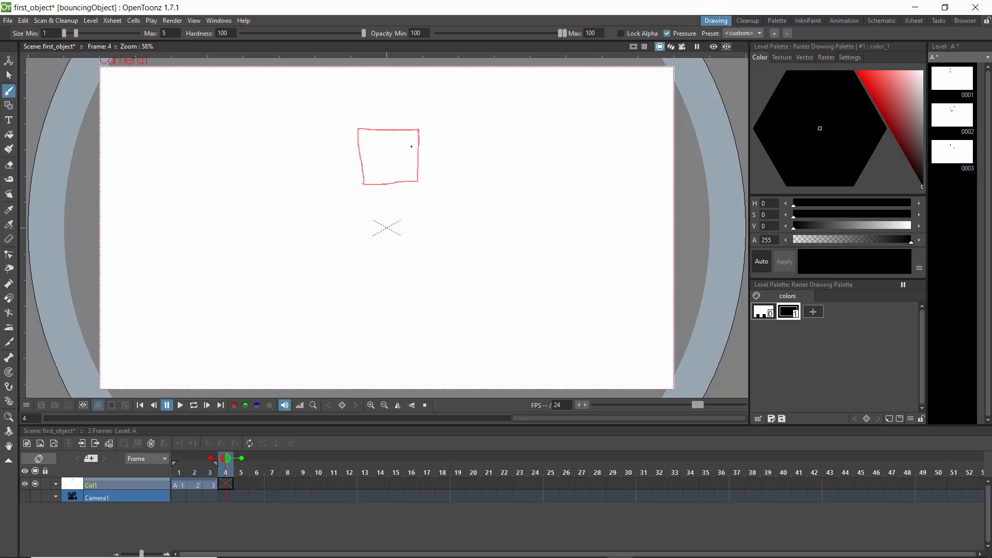
mouse_move(418, 141)
left_mouse_down()
mouse_move(358, 141)
mouse_move(366, 194)
left_mouse_up()
mouse_move(418, 140)
left_mouse_down()
mouse_move(418, 196)
mouse_move(366, 200)
left_mouse_up()
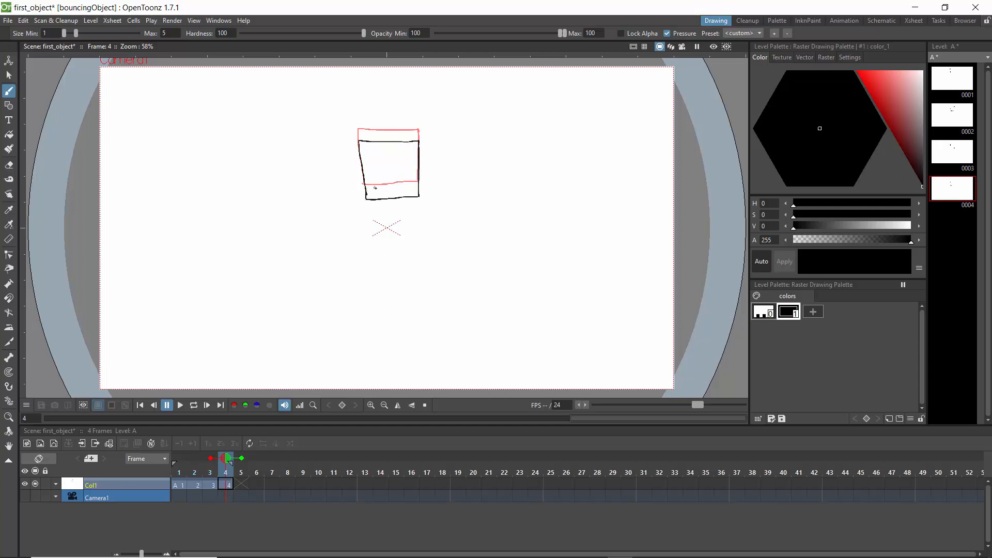
Draw the square in frames 5 and 6, each slightly lower than the previous one, and advance to frame 7
key("period")
mouse_move(417, 153)
left_mouse_down()
mouse_move(362, 157)
mouse_move(373, 207)
mouse_move(406, 207)
mouse_move(417, 192)
mouse_move(417, 154)
mouse_move(415, 165)
mouse_move(361, 168)
mouse_move(369, 213)
mouse_move(408, 212)
mouse_move(421, 199)
mouse_move(418, 166)
left_mouse_up()
key("period")
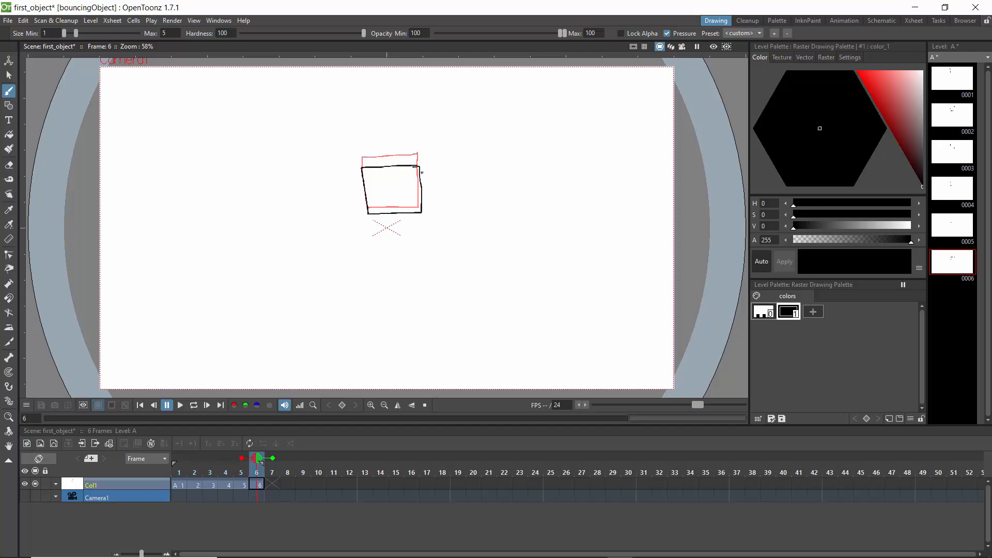
key("period")
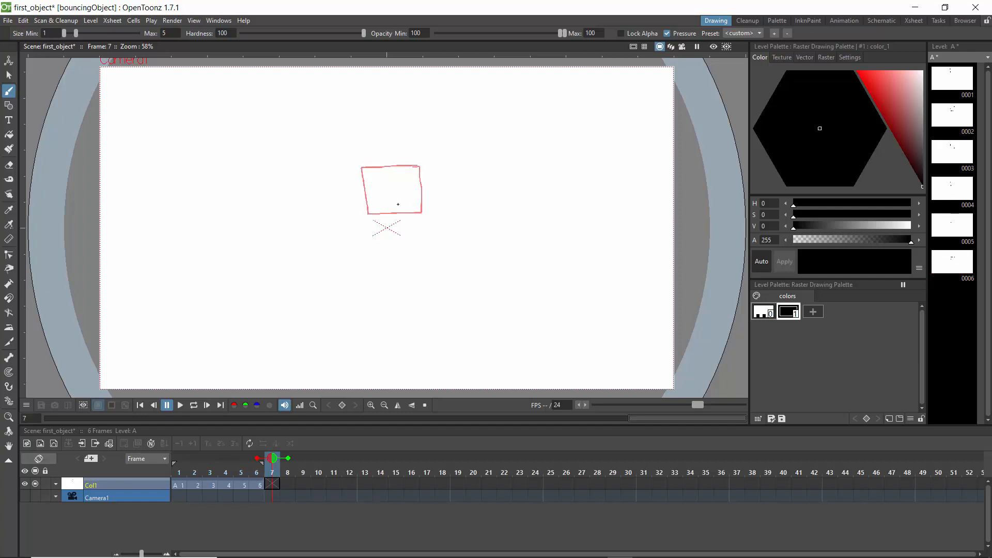
Draw the square in frames 7, 8 and 9, each lower than the previous one, stretching it taller in frames 8 and 9
mouse_move(419, 191)
left_mouse_down()
mouse_move(366, 191)
mouse_move(370, 244)
mouse_move(421, 243)
mouse_move(421, 191)
left_mouse_up()
key("period")
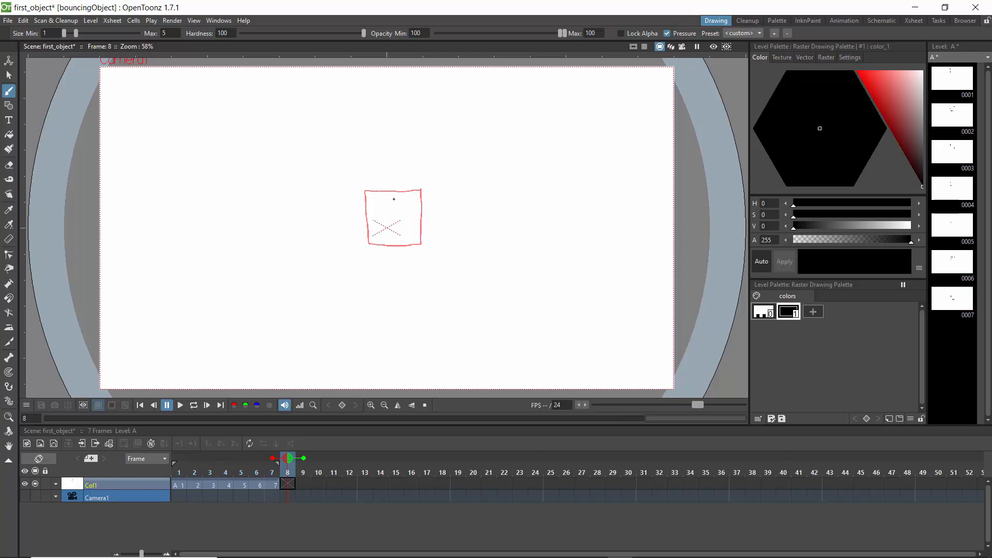
mouse_move(419, 213)
left_mouse_down()
mouse_move(370, 212)
mouse_move(370, 279)
mouse_move(395, 280)
mouse_move(421, 271)
mouse_move(420, 210)
mouse_move(390, 233)
mouse_move(371, 233)
mouse_move(376, 300)
mouse_move(418, 302)
mouse_move(418, 233)
left_mouse_up()
key("period")
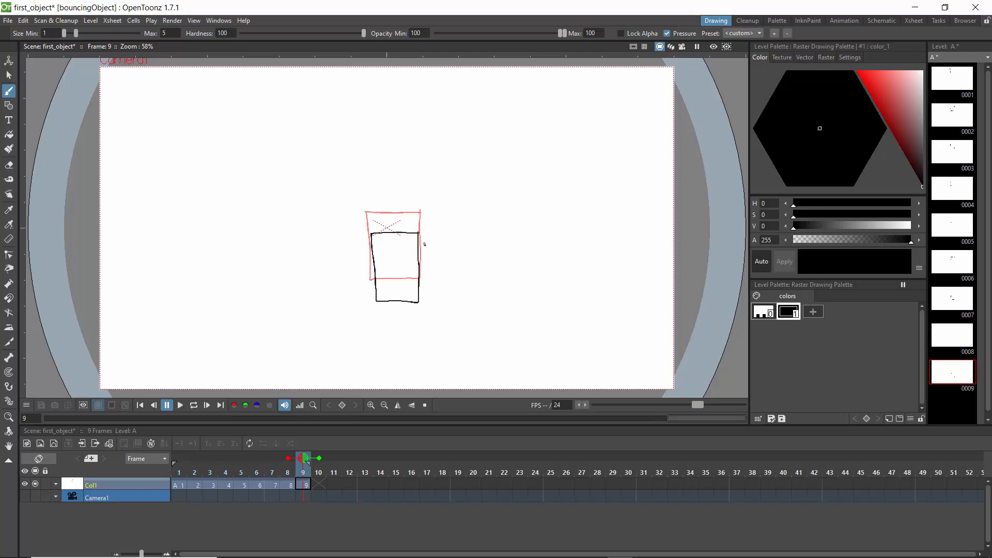
key("period")
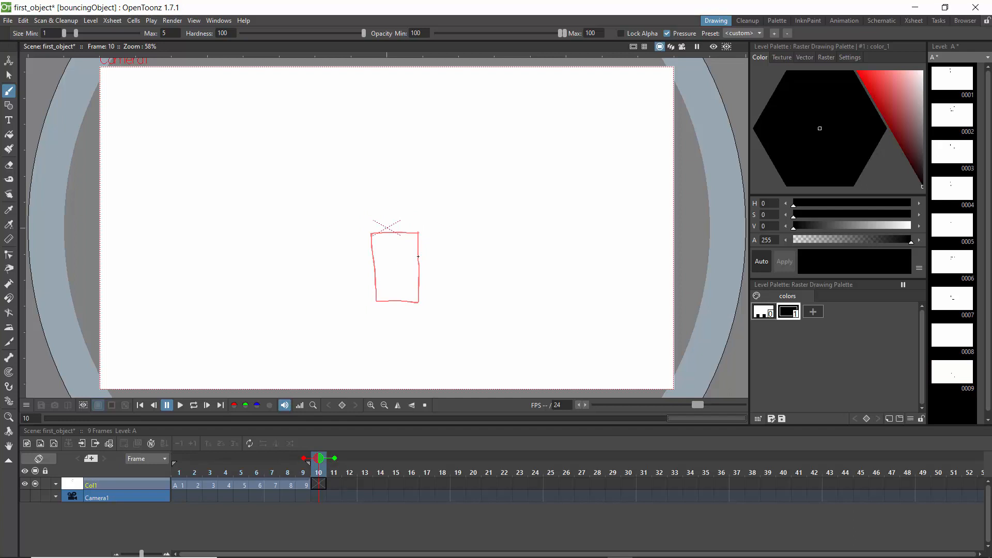
Draw the square in frames 10, 11 and 12, each slightly lower than its onion-skinned predecessor, and advance to frame 13
mouse_move(418, 256)
left_mouse_down()
mouse_move(371, 256)
mouse_move(379, 311)
mouse_move(405, 311)
mouse_move(421, 294)
mouse_move(417, 255)
mouse_move(408, 273)
mouse_move(372, 274)
mouse_move(374, 312)
mouse_move(421, 327)
mouse_move(415, 268)
mouse_move(416, 298)
mouse_move(374, 302)
mouse_move(375, 350)
mouse_move(422, 354)
mouse_move(420, 300)
left_mouse_up()
key("period")
key("period")
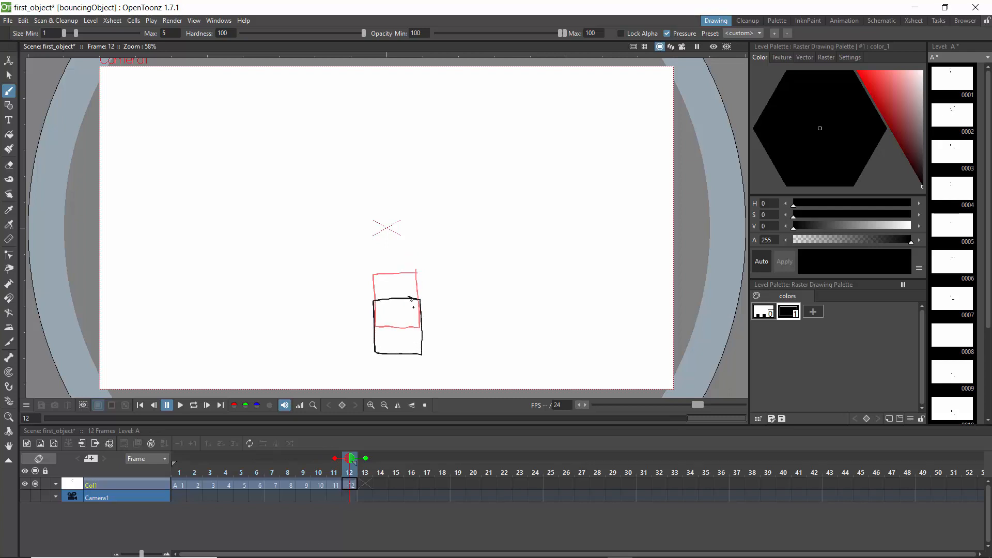
key("period")
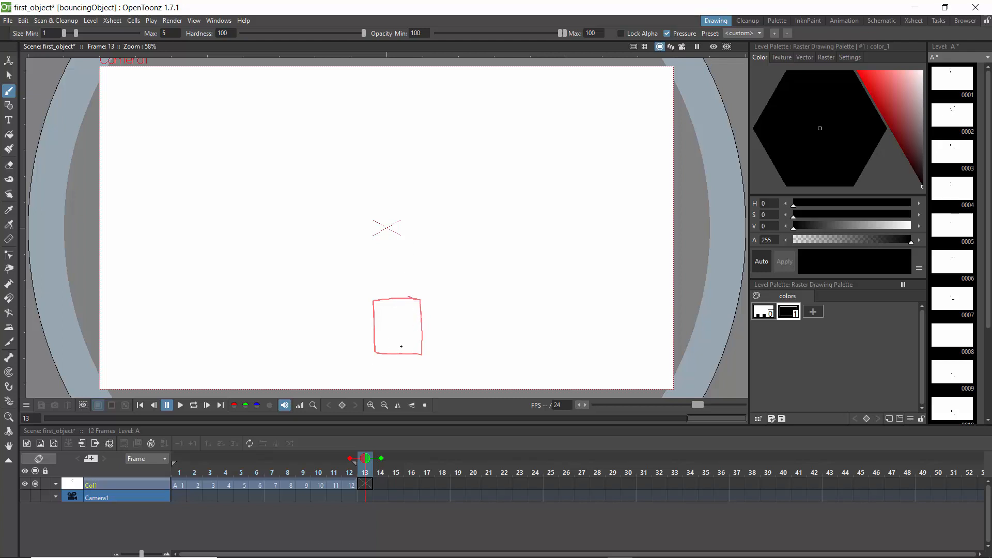
Compare with frame 12, draw the square in frame 13 squashed into a wider, flatter rectangle near the bottom, and advance to frame 14
key("comma")
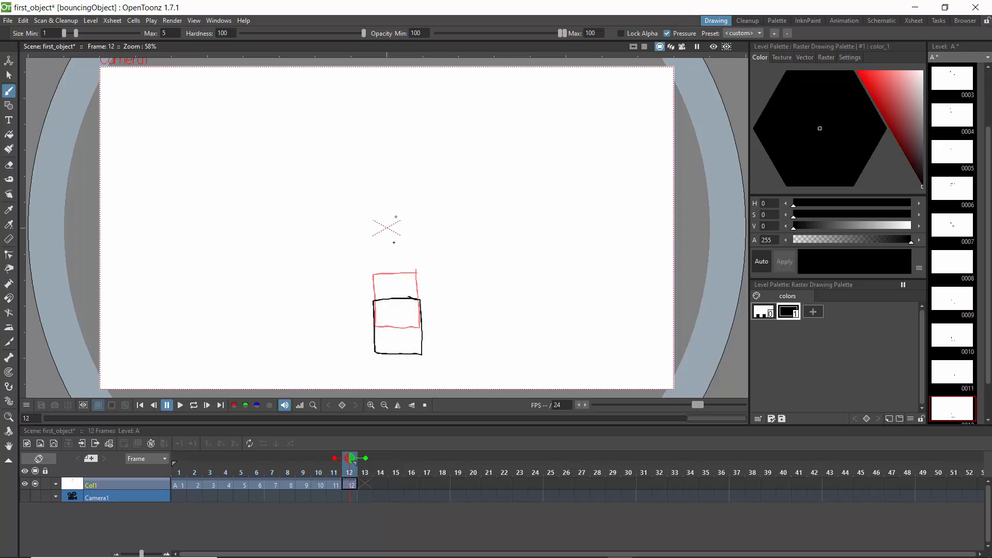
key("period")
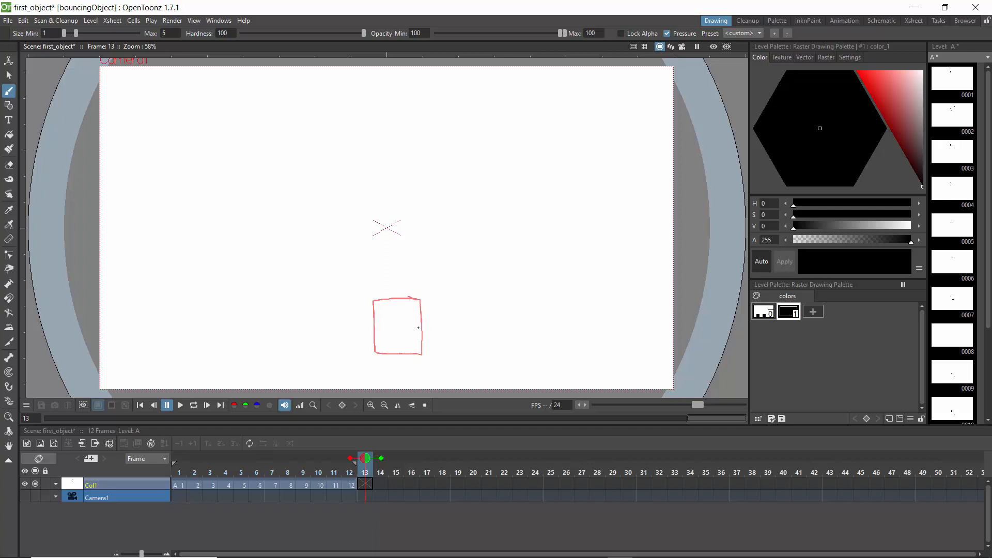
left_click(427, 327)
mouse_move(416, 327)
left_mouse_down()
mouse_move(361, 325)
mouse_move(364, 356)
mouse_move(432, 359)
mouse_move(426, 327)
left_mouse_up()
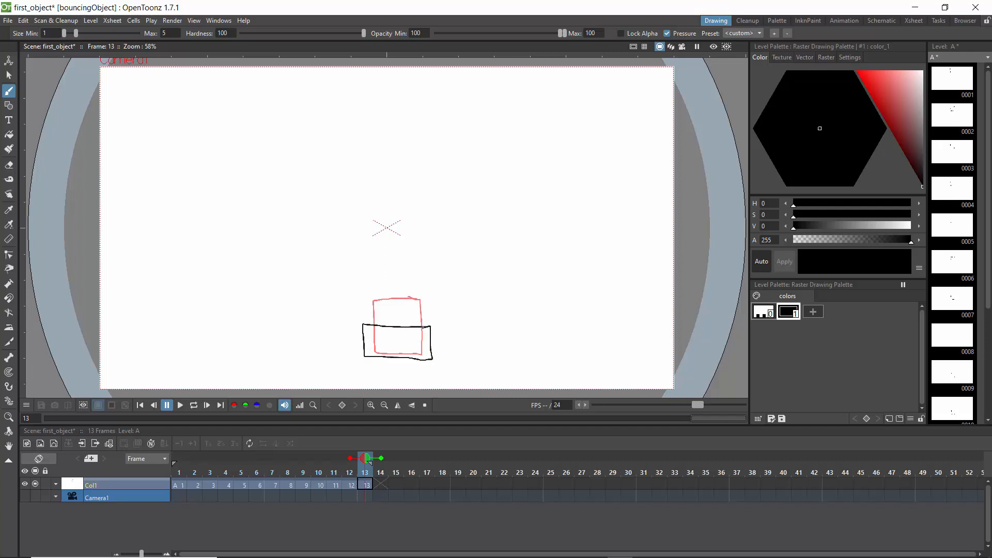
key("period")
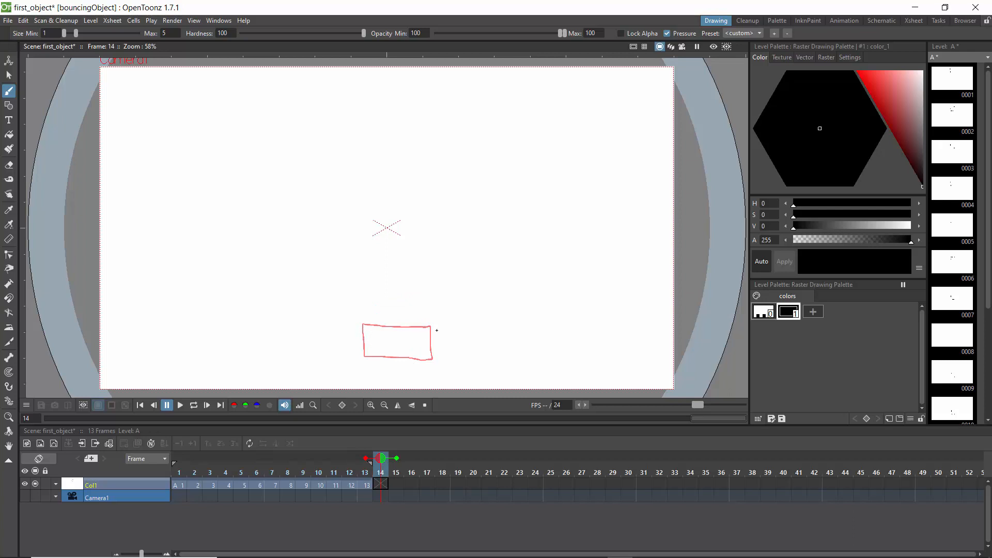
Draw the squashed rectangle in frames 14, 15 and 16, each wider and flatter than the previous one, and advance to frame 17
mouse_move(436, 330)
left_mouse_down()
mouse_move(363, 333)
mouse_move(352, 346)
mouse_move(357, 360)
mouse_move(445, 356)
mouse_move(442, 329)
mouse_move(444, 340)
mouse_move(338, 343)
mouse_move(355, 360)
mouse_move(398, 360)
mouse_move(458, 357)
mouse_move(457, 343)
left_mouse_up()
key("period")
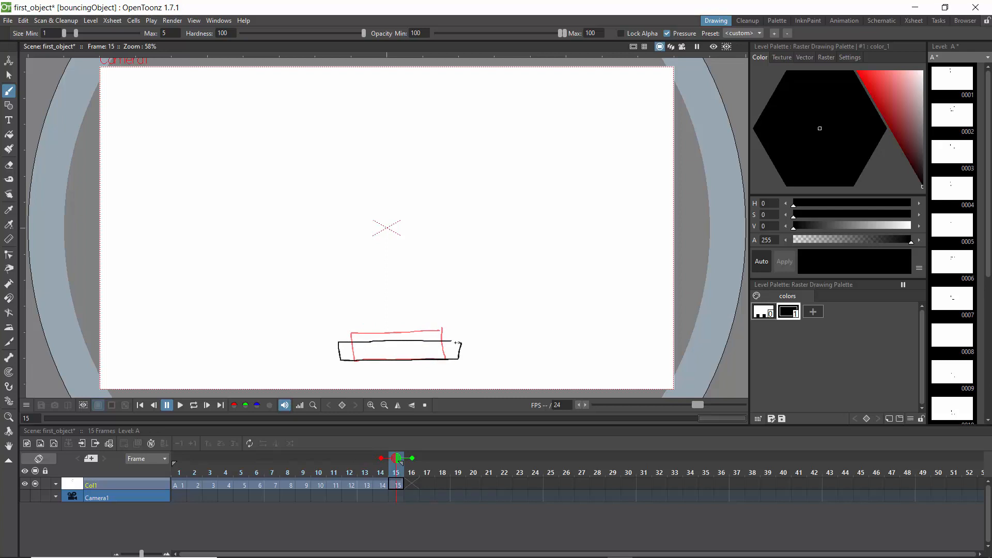
key("period")
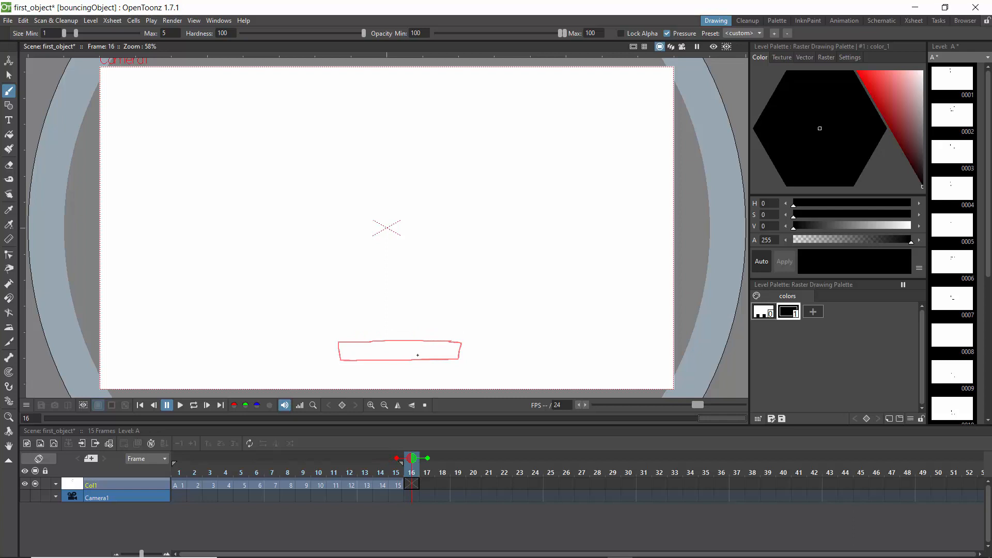
mouse_move(469, 347)
left_mouse_down()
mouse_move(327, 350)
mouse_move(330, 364)
mouse_move(440, 367)
mouse_move(475, 349)
left_mouse_up()
key("period")
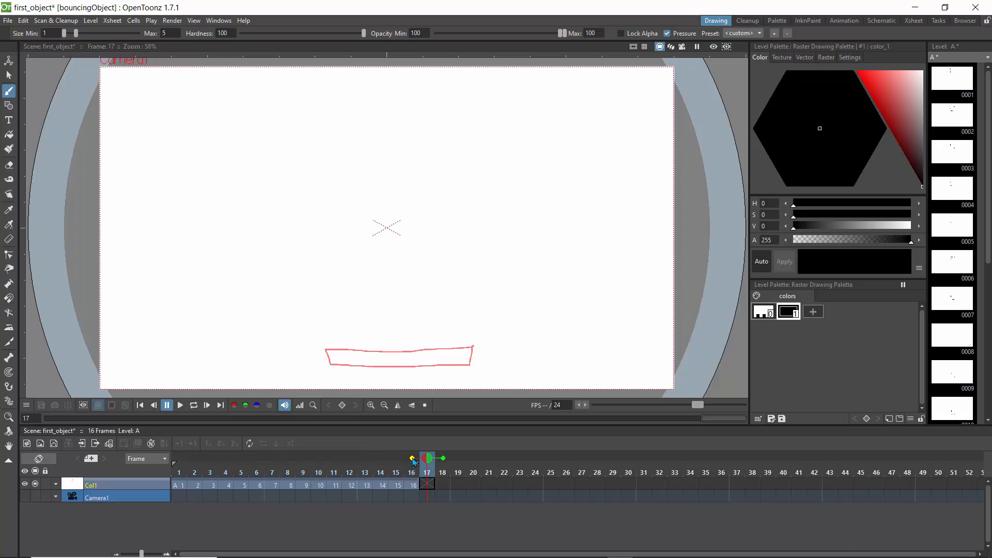
Replace the previous-frame onion skin with fixed onion skins on frames 10 through 16 while on frame 17
left_click_drag(412, 459, 320, 459)
left_click(334, 455)
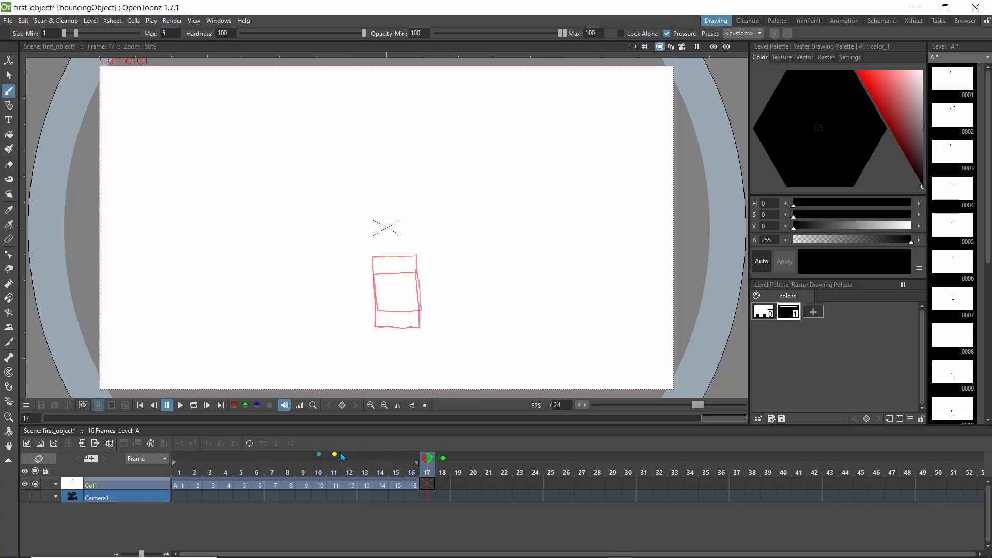
left_click(352, 455)
left_click(366, 455)
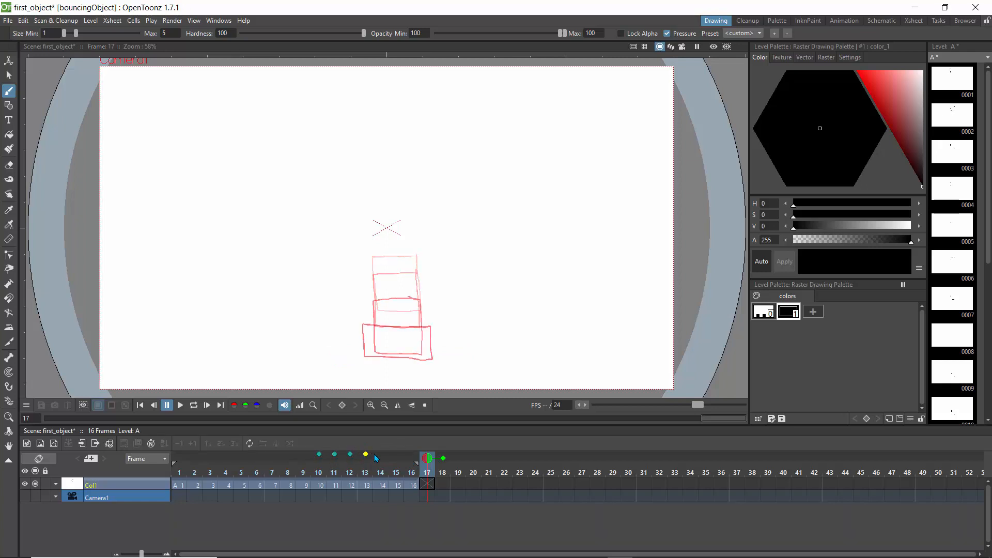
left_click(381, 454)
left_click(396, 454)
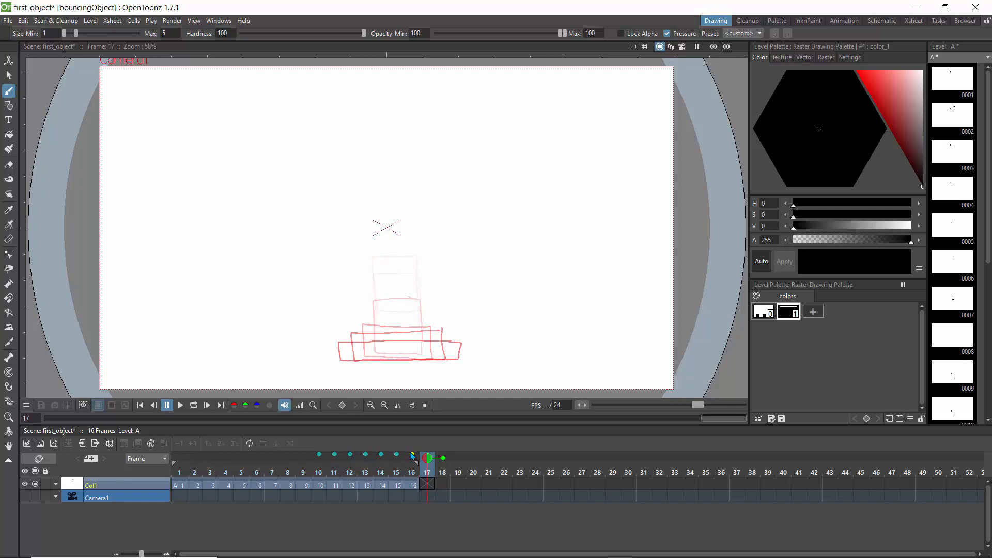
left_click(411, 455)
mouse_move(427, 458)
left_mouse_down()
mouse_move(288, 459)
mouse_move(474, 458)
mouse_move(398, 458)
mouse_move(413, 453)
left_mouse_up()
left_click(429, 473)
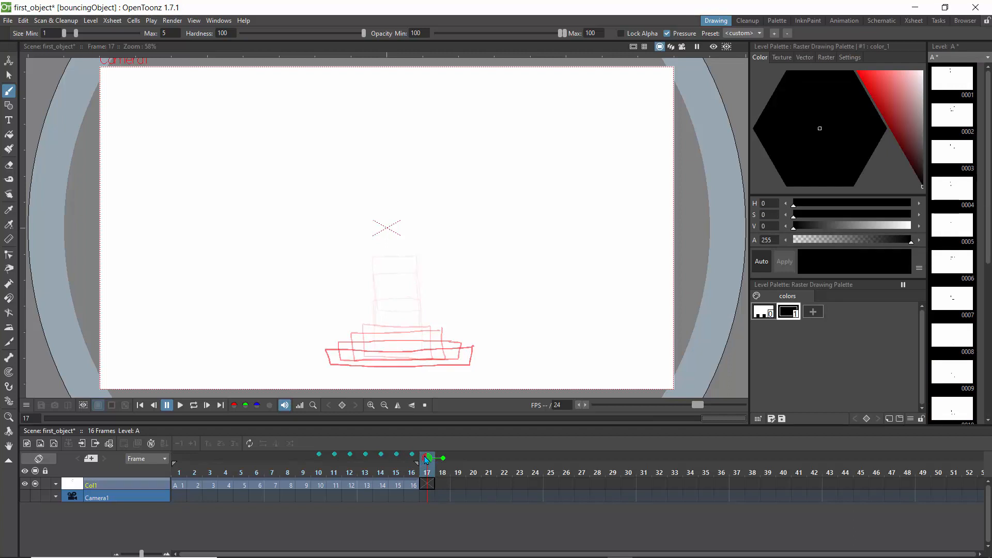
mouse_move(426, 459)
left_mouse_down()
mouse_move(413, 459)
mouse_move(427, 458)
left_mouse_up()
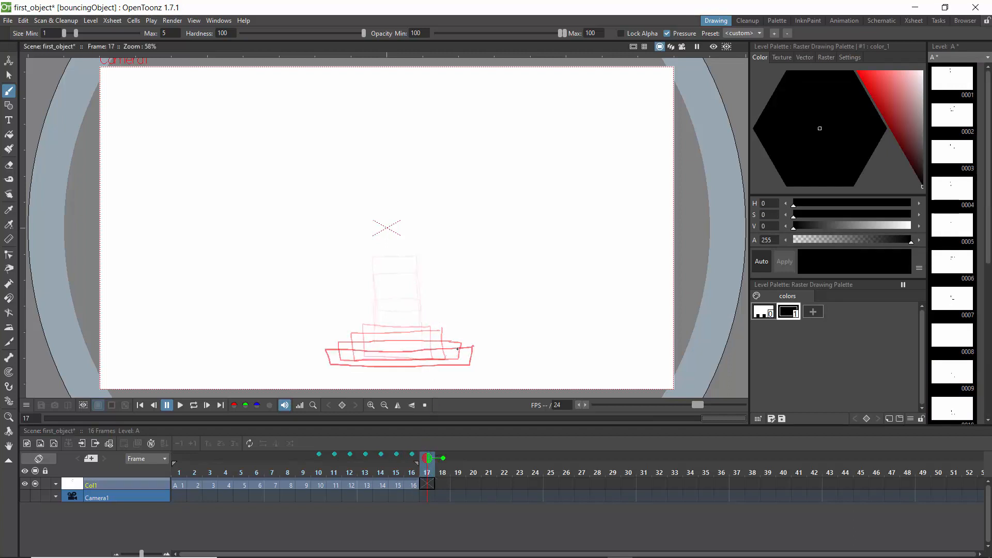
Draw the rectangle in frame 17 narrower and slightly taller than the frame 16 outline, and advance to frame 18
mouse_move(458, 344)
left_mouse_down()
mouse_move(459, 368)
mouse_move(342, 368)
mouse_move(344, 351)
mouse_move(458, 345)
left_mouse_up()
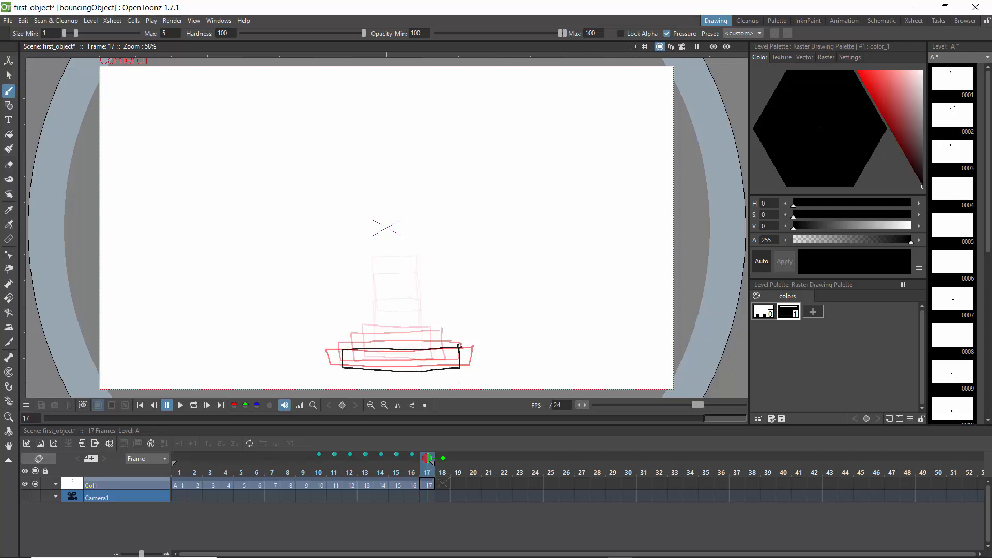
key("period")
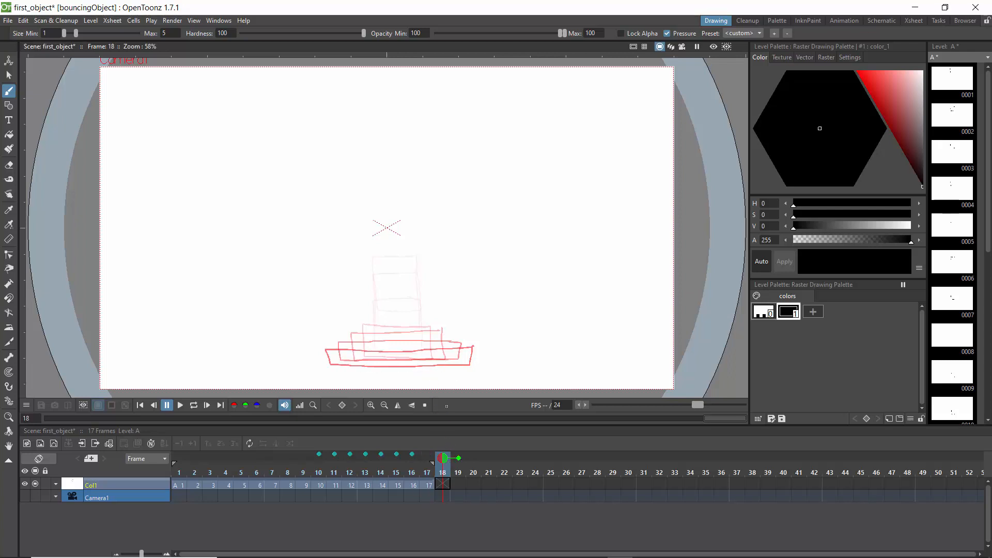
Remove the fixed onion skins from frames 10 through 16, dismiss the storage notification, and restore the previous-frame onion skin on frame 17
left_click(411, 454)
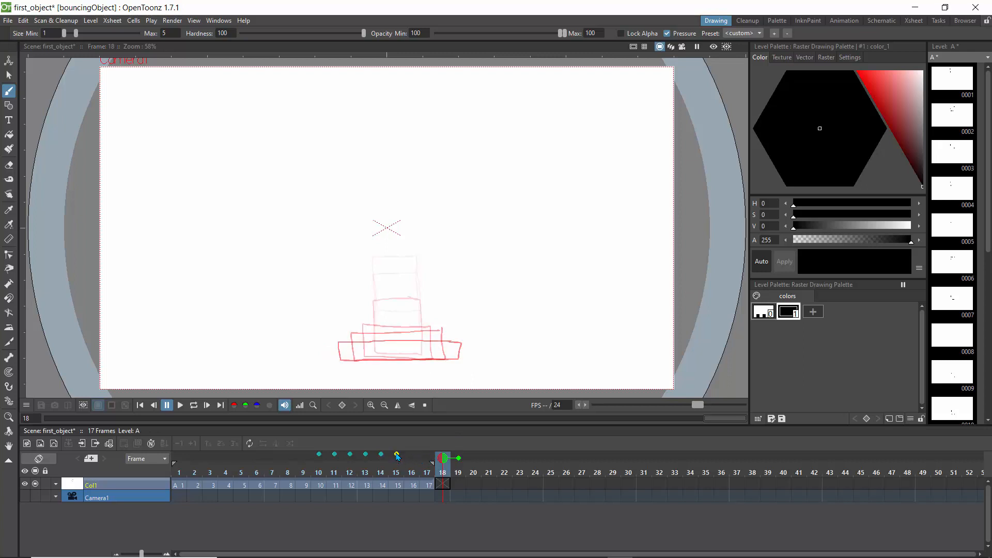
left_click(396, 454)
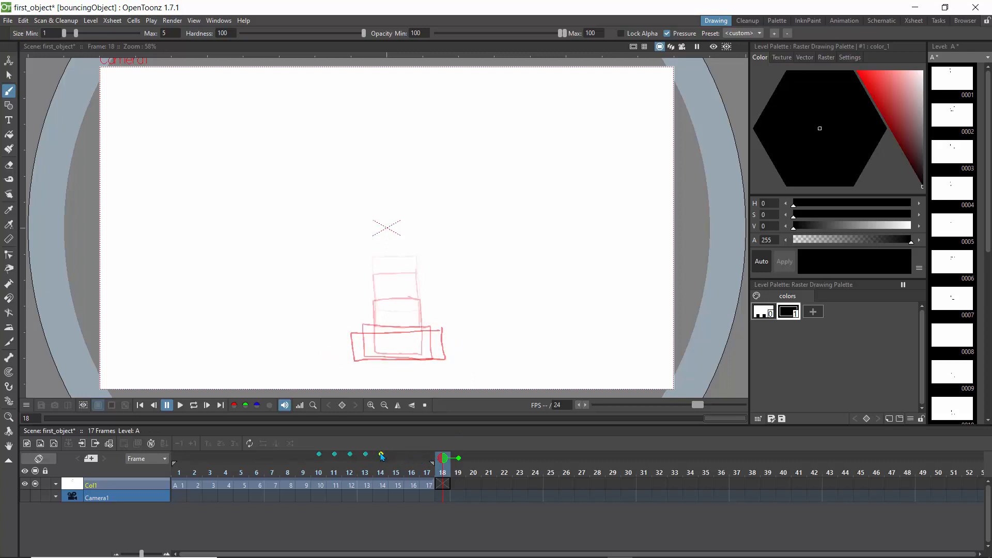
left_click(381, 455)
left_click(350, 456)
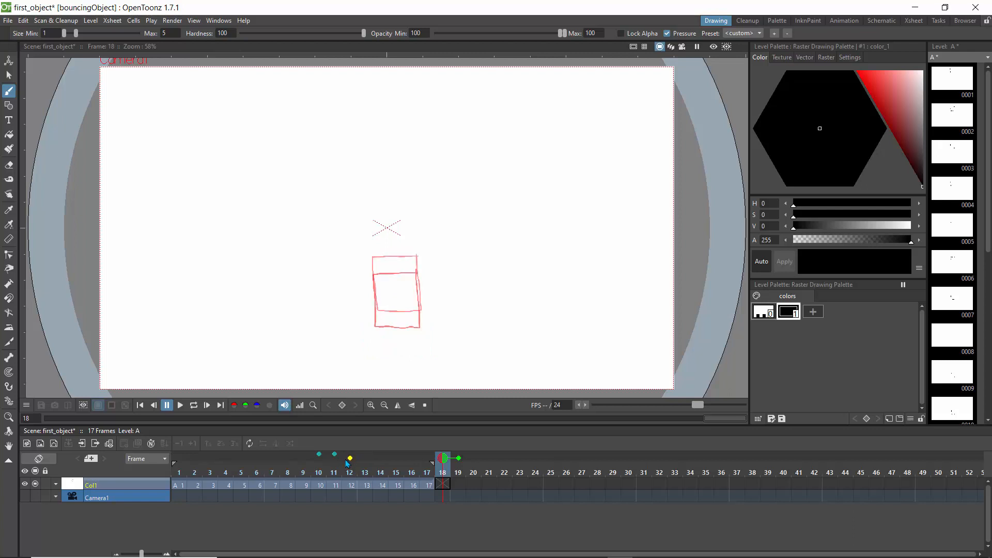
left_click(334, 454)
left_click_drag(320, 455, 429, 456)
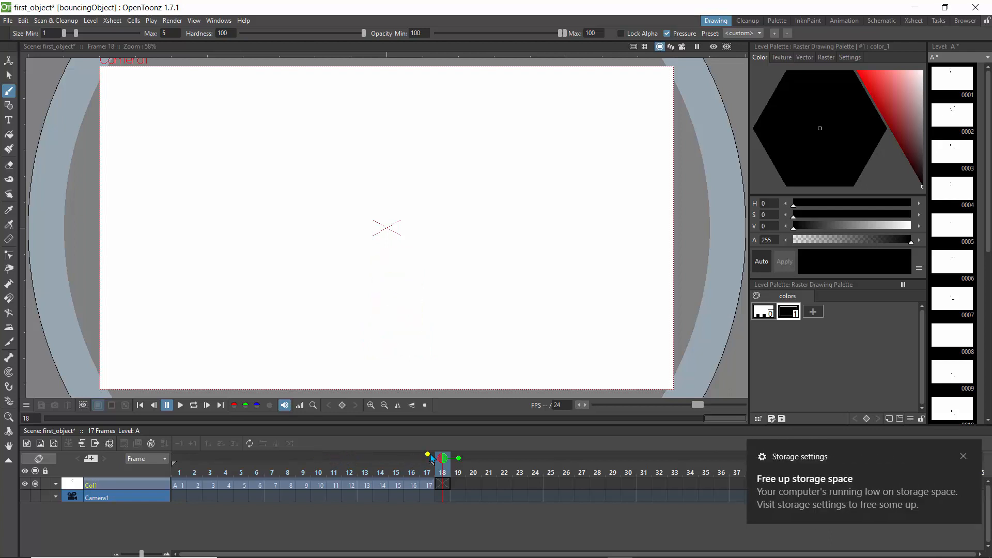
left_click(963, 456)
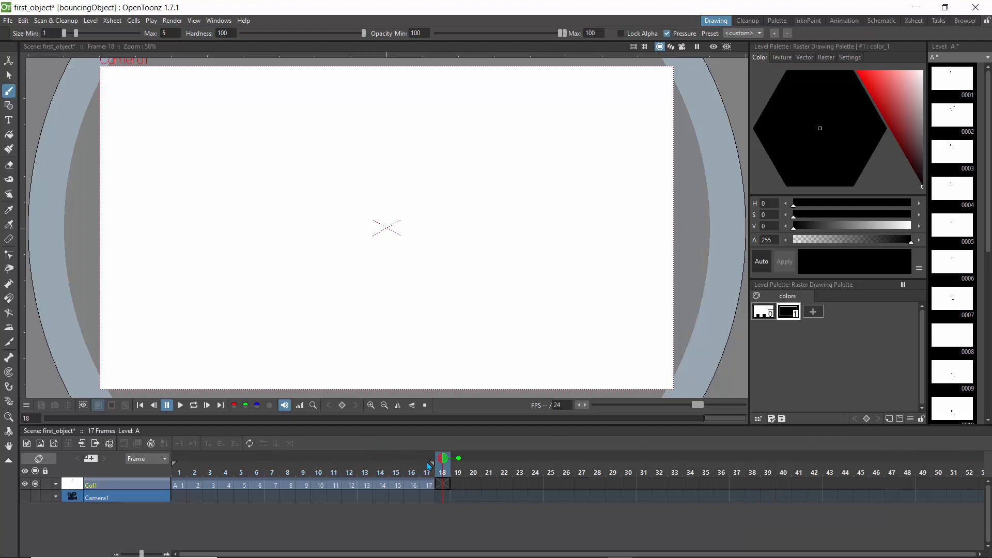
left_click(427, 457)
left_click(427, 458)
left_click(428, 457)
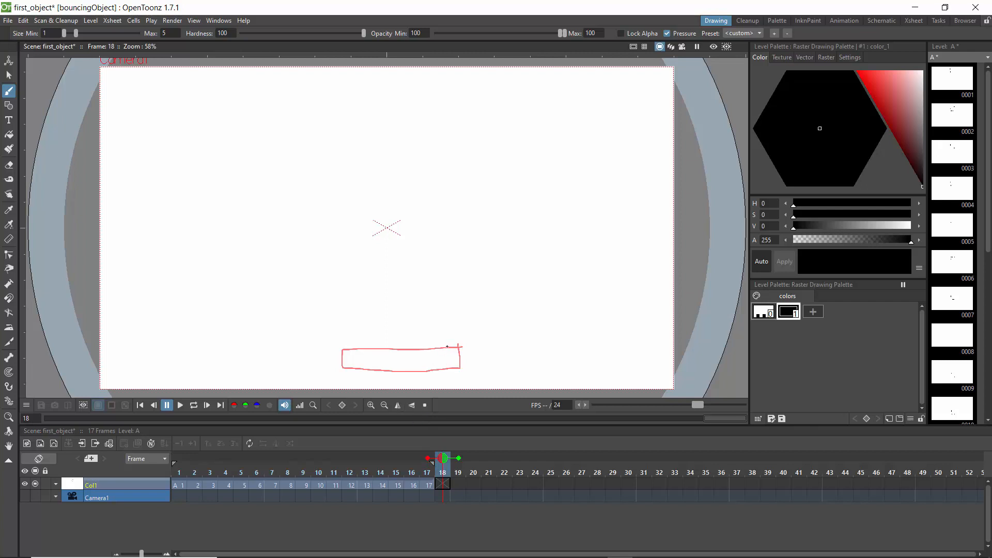
Draw the rectangle in frames 18 and 19, each narrower and taller than the previous one, and advance to frame 20
mouse_move(447, 346)
left_mouse_down()
mouse_move(354, 365)
mouse_move(357, 342)
mouse_move(448, 342)
left_mouse_up()
key("shift+period")
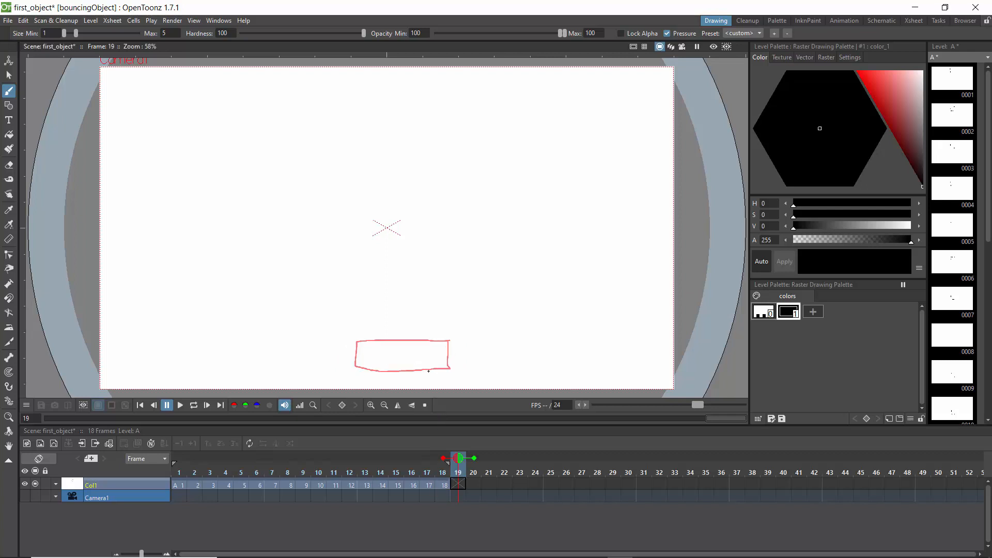
mouse_move(439, 335)
left_mouse_down()
mouse_move(440, 367)
mouse_move(394, 370)
left_mouse_up()
left_click_drag(370, 330, 440, 328)
key("period")
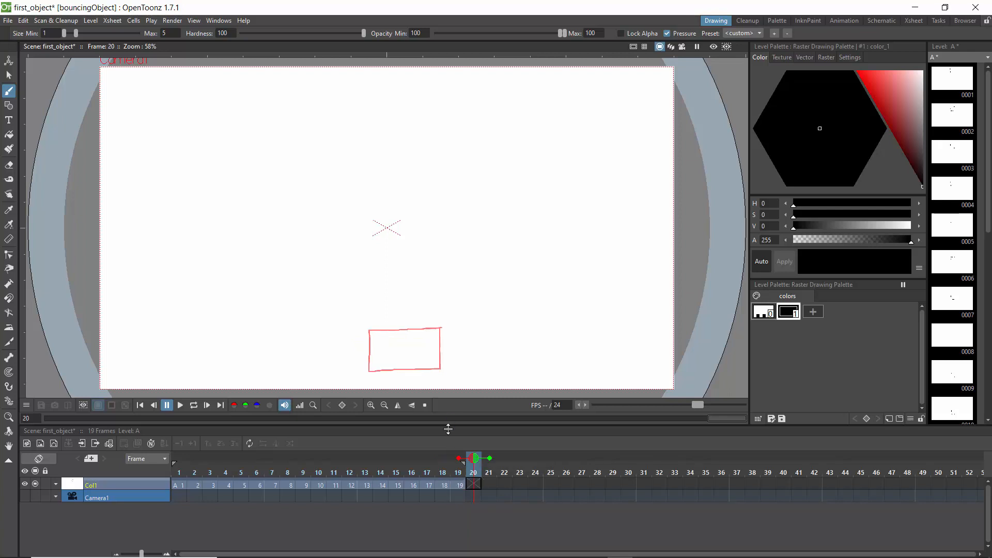
Draw the rebounding square in frames 20 and 21, each narrower and taller with its base near the bottom, and advance to frame 22
left_click(434, 314)
left_click_drag(422, 367, 392, 367)
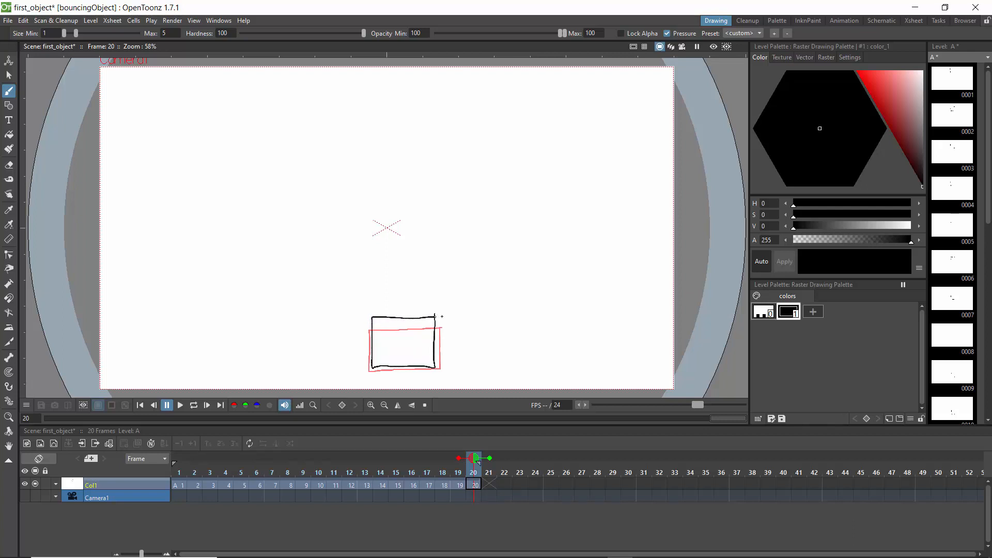
key("period")
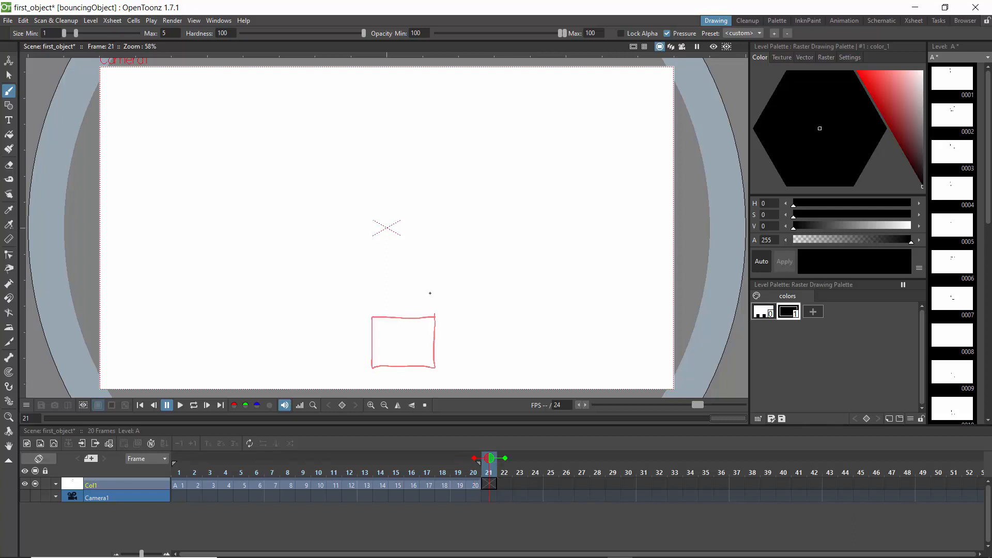
mouse_move(430, 292)
left_mouse_down()
mouse_move(429, 366)
mouse_move(379, 367)
mouse_move(377, 294)
left_mouse_up()
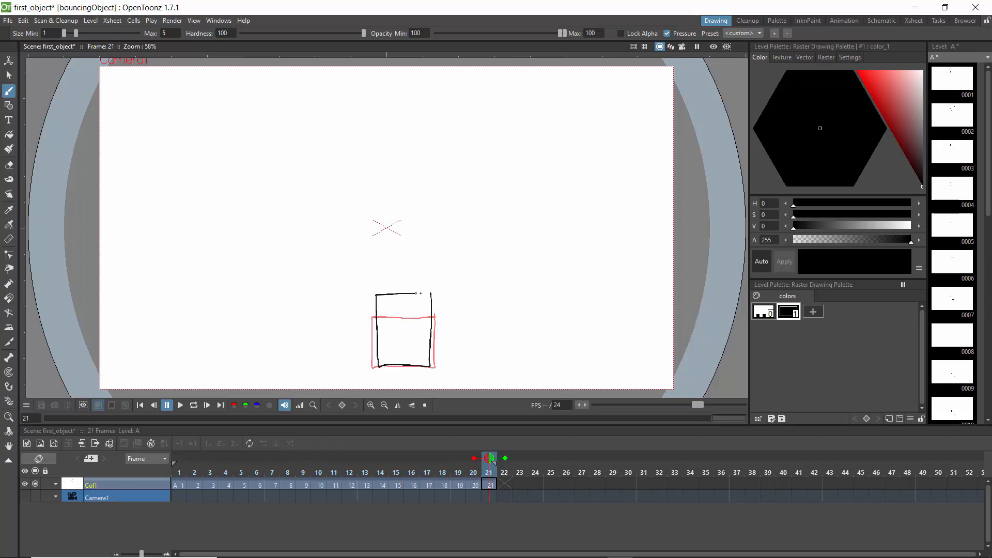
key("period")
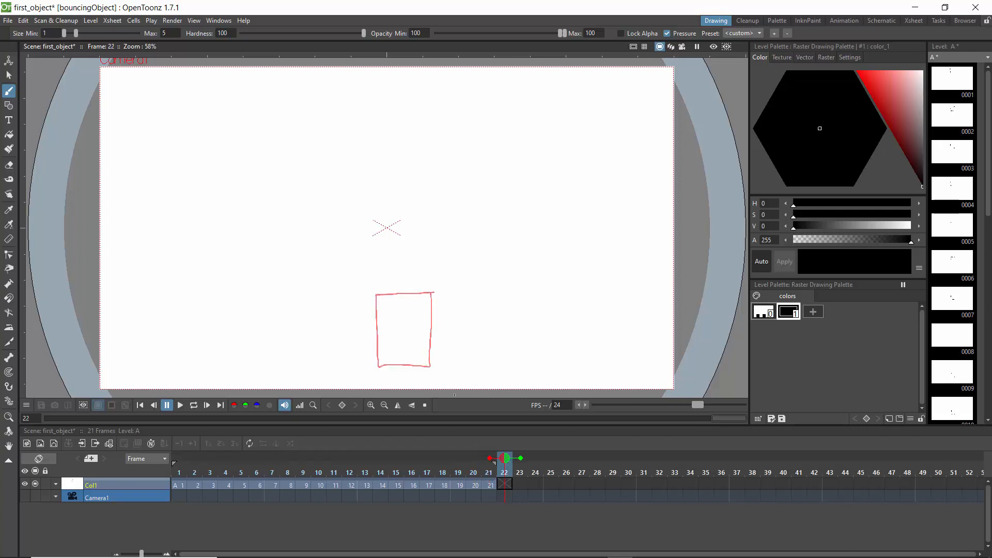
Step back through the drawings to frame 1 and forward to frame 22 to review the bounce motion
left_click(489, 460)
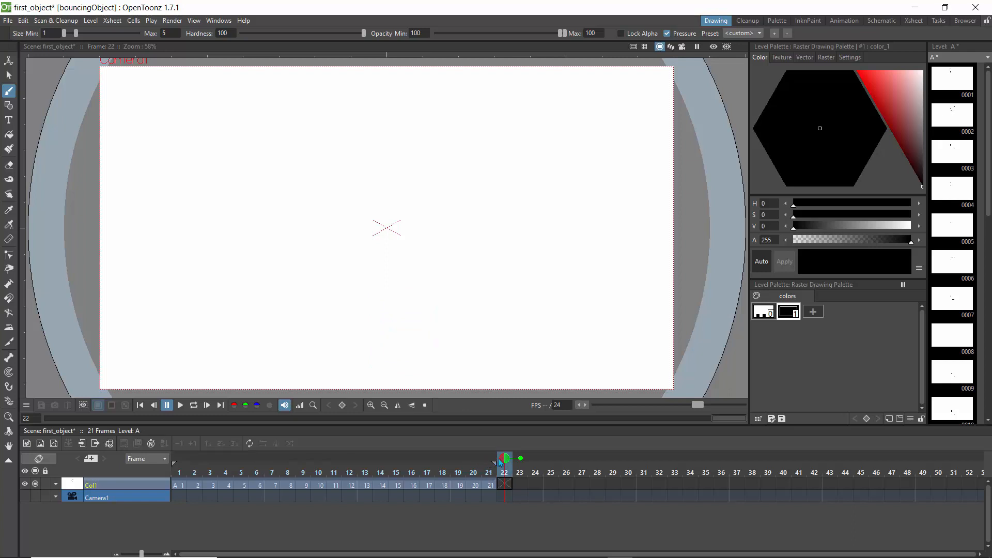
left_click(490, 459)
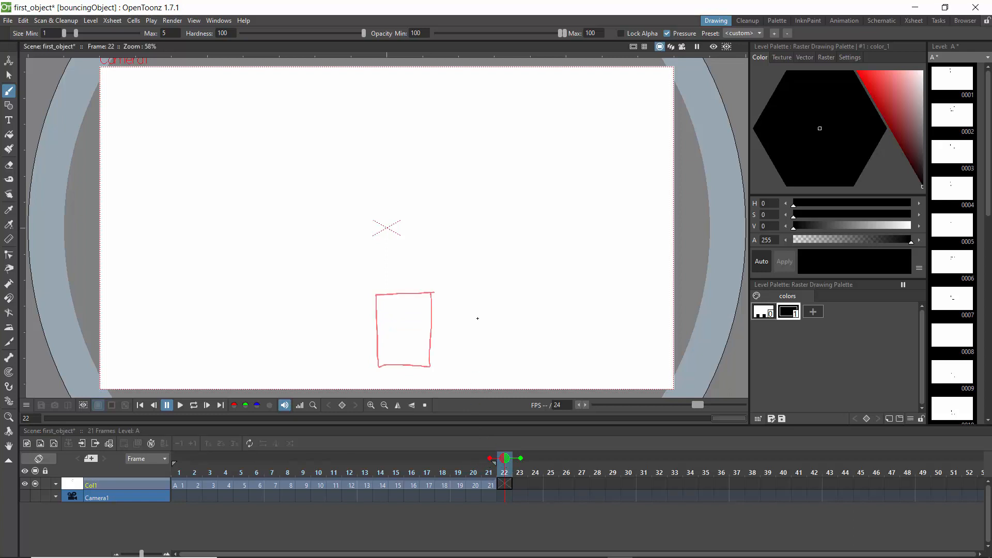
key("Left")
key("Left")
key("Left")
key("Left")
key("Left")
key("Left")
key("Left")
key("Left")
key("Left")
key("Left")
key("Left")
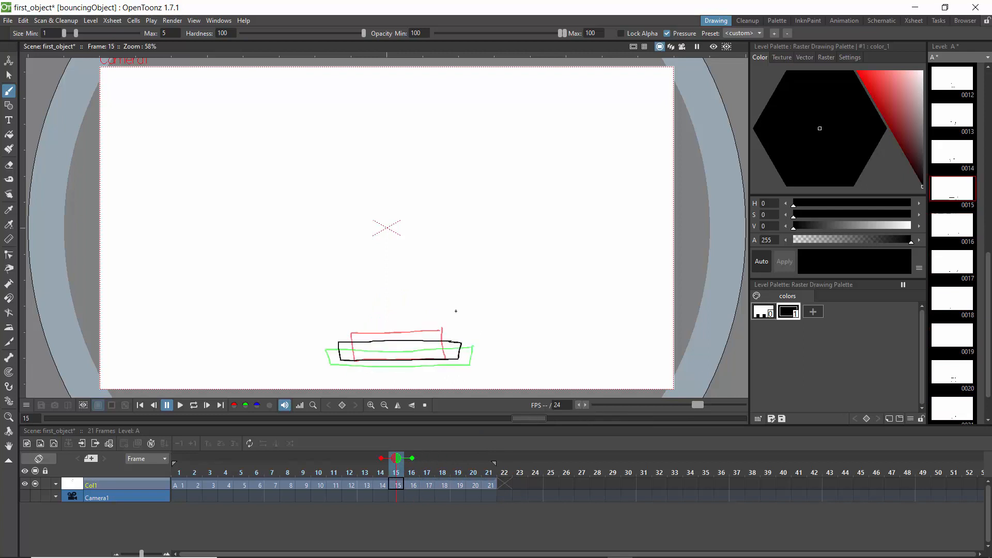
key("Left")
key("Left")
key("Left")
key("Left")
key("Left")
key("Left")
key("Left")
key("Left")
key("Left")
key("Left")
key("Right")
key("Right")
key("Right")
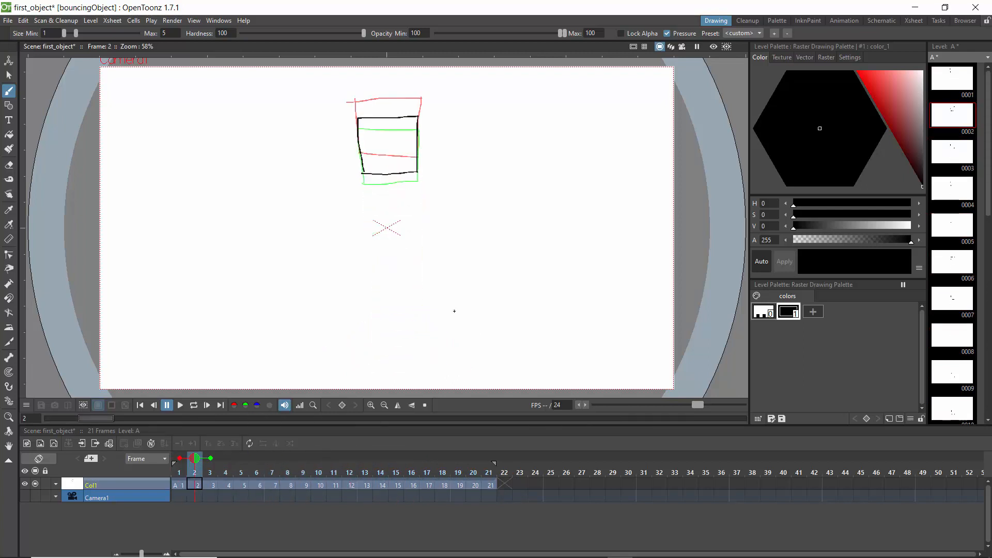
key("Right")
key("Right")
key("Right")
key("Right")
key("Right")
key("Right")
key("Right")
key("Right")
key("Right")
key("Right")
key("Right")
key("Right")
key("Right")
key("Right")
key("Right")
key("Right")
key("Right")
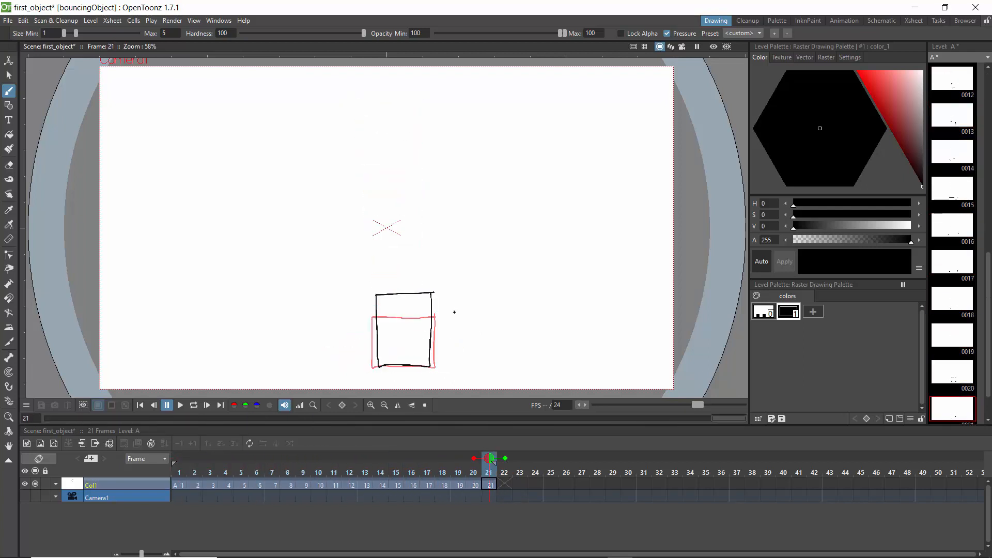
key("Left")
key("Right")
key("Right")
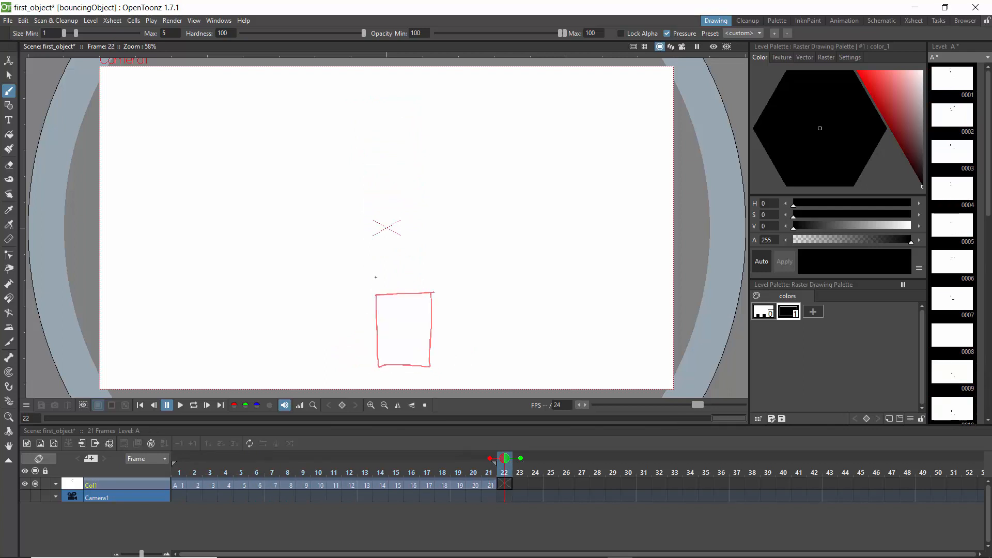
Draw the rising object in frames 22 to 24 as a tall rectangle, each higher than the previous one, and advance to frame 25
mouse_move(377, 244)
left_mouse_down()
mouse_move(377, 328)
mouse_move(427, 334)
left_mouse_up()
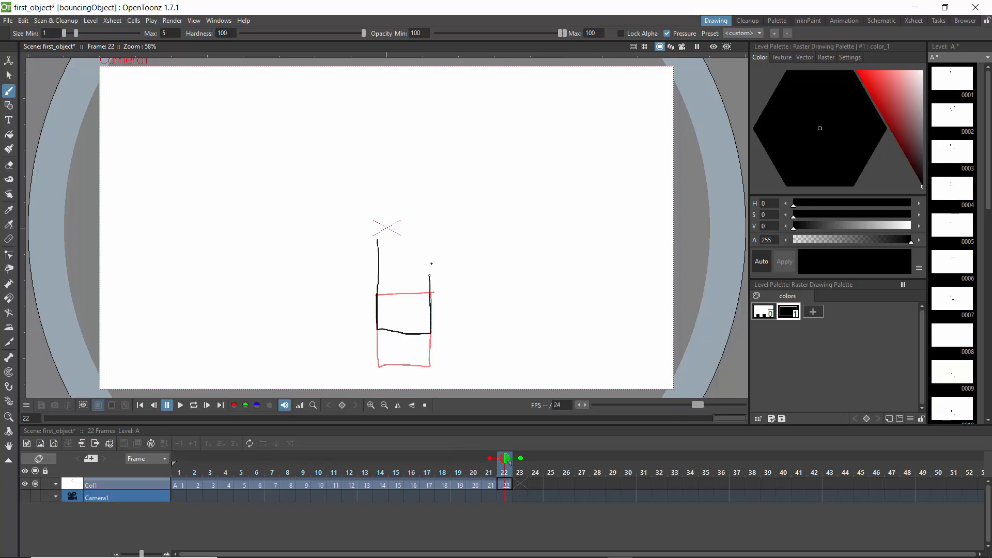
left_click_drag(433, 243, 399, 241)
key("Right")
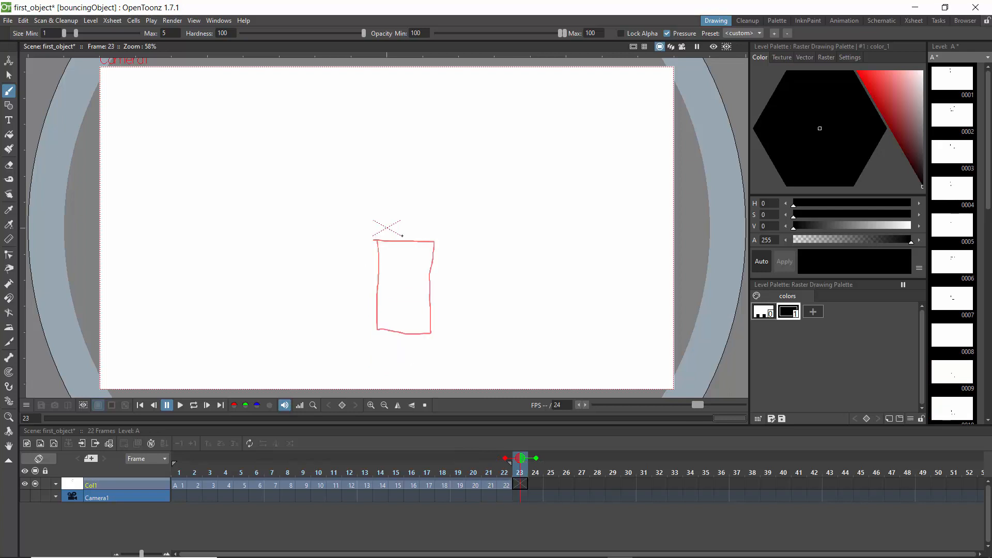
mouse_move(376, 194)
left_mouse_down()
mouse_move(382, 279)
mouse_move(425, 280)
mouse_move(435, 203)
mouse_move(376, 195)
mouse_move(378, 158)
mouse_move(379, 234)
mouse_move(433, 233)
mouse_move(435, 153)
mouse_move(381, 154)
mouse_move(378, 130)
mouse_move(379, 175)
mouse_move(428, 179)
left_mouse_up()
key("Right")
key(".")
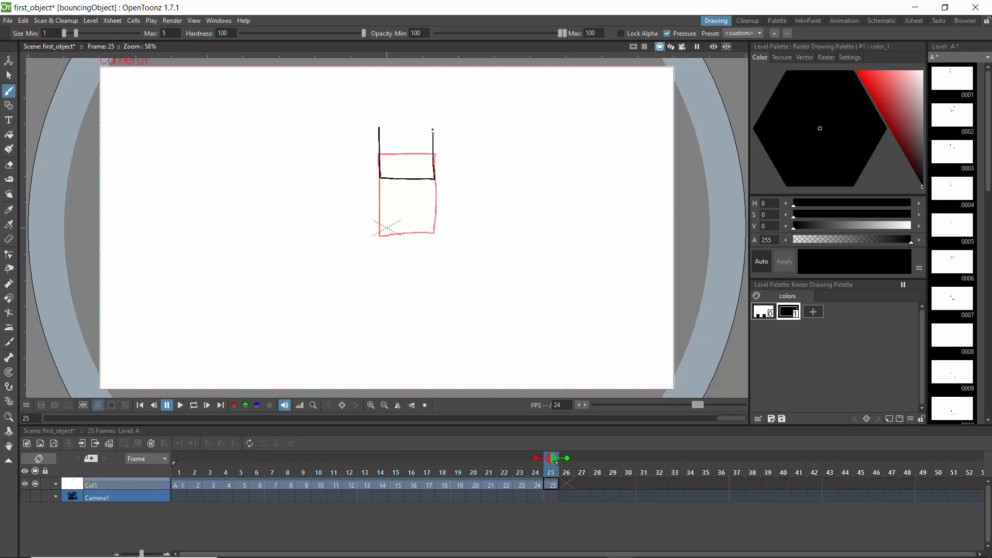
Draw the square in frames 25 to 28, shorter than the stretched rectangle and each placed higher than the previous outline
left_click_drag(403, 129, 379, 129)
key(".")
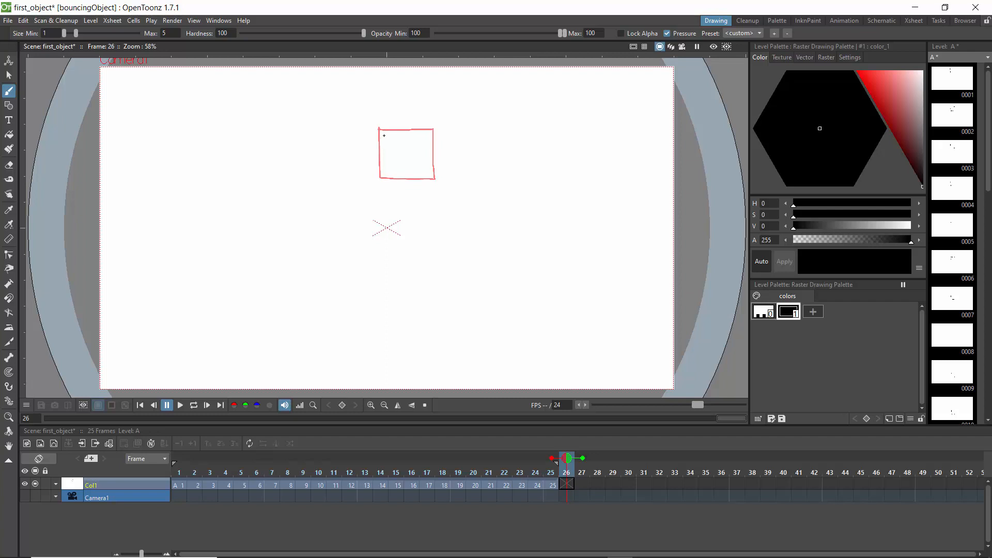
left_click(382, 121)
mouse_move(404, 159)
left_mouse_down()
mouse_move(431, 158)
mouse_move(432, 119)
left_mouse_up()
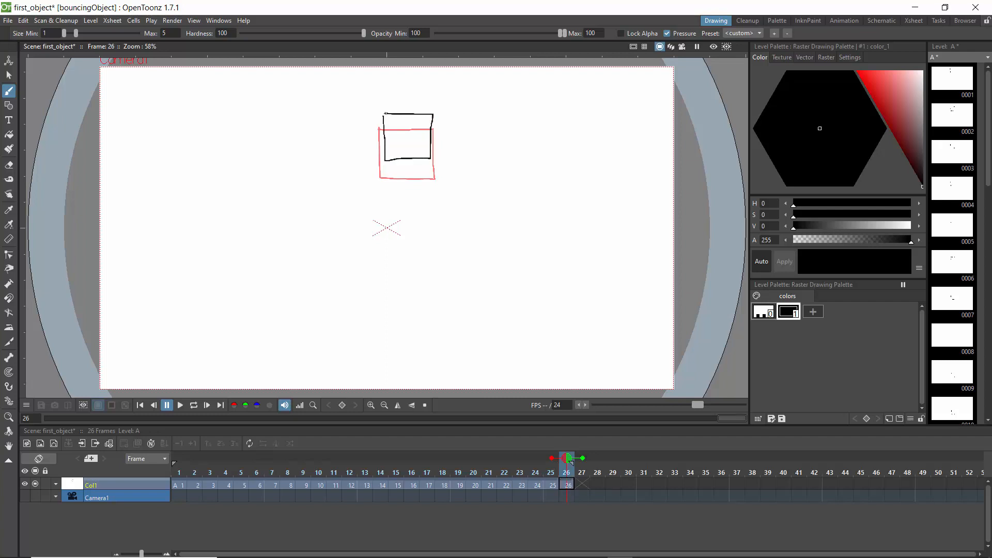
key(".")
mouse_move(385, 101)
left_mouse_down()
mouse_move(386, 141)
mouse_move(427, 140)
mouse_move(435, 110)
mouse_move(394, 106)
mouse_move(388, 90)
mouse_move(392, 126)
mouse_move(431, 126)
mouse_move(436, 89)
mouse_move(386, 86)
left_mouse_up()
key(".")
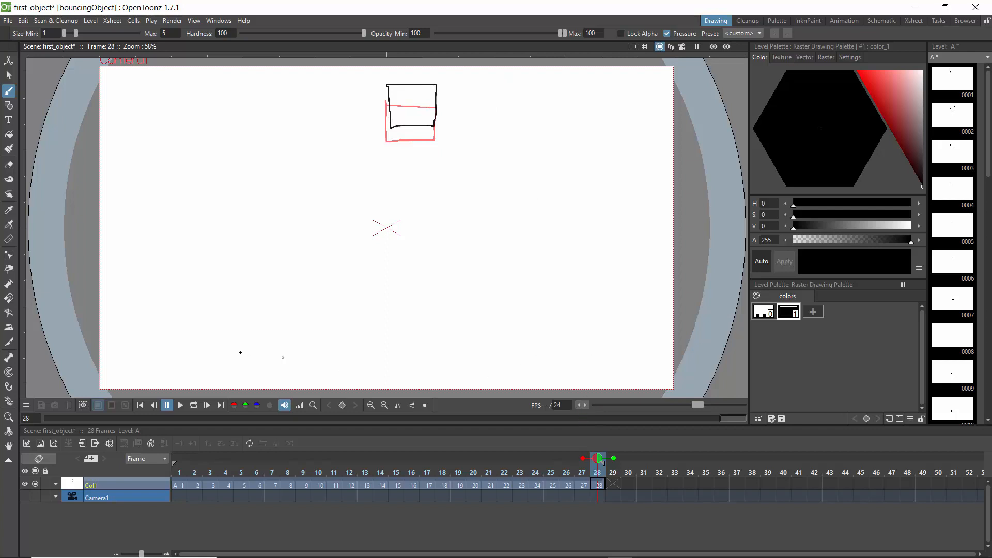
Play the animation in a loop, stop playback and go to frame 26
left_click(194, 406)
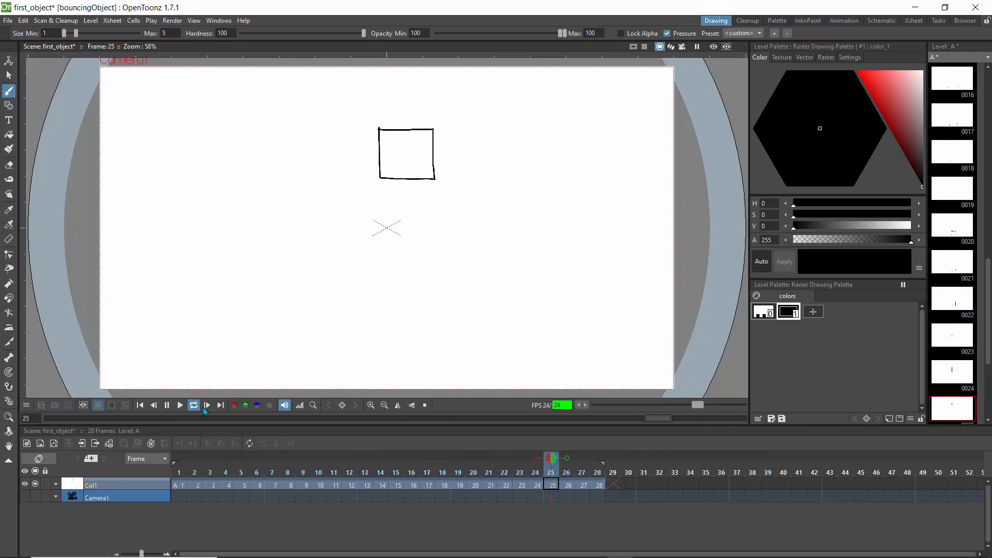
left_click(167, 406)
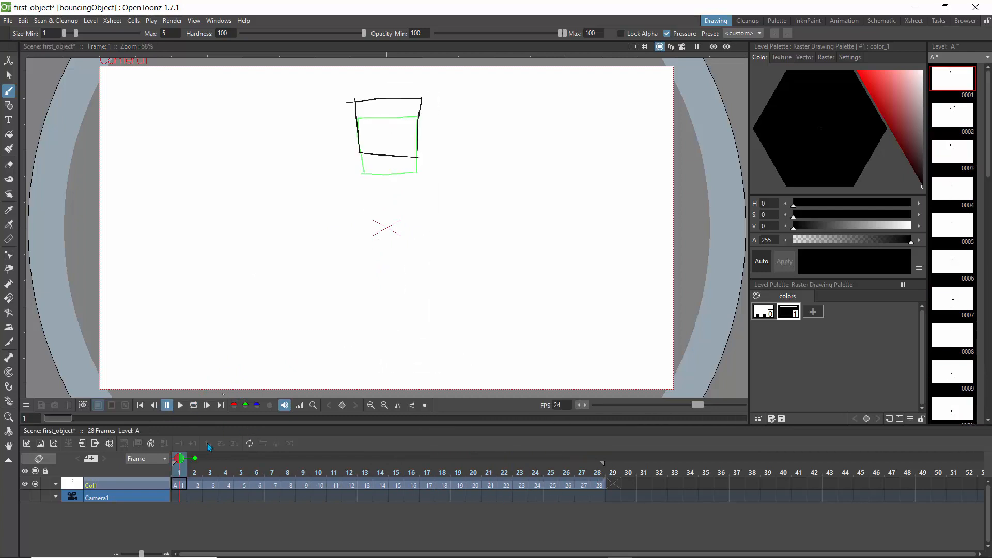
left_click_drag(181, 459, 570, 469)
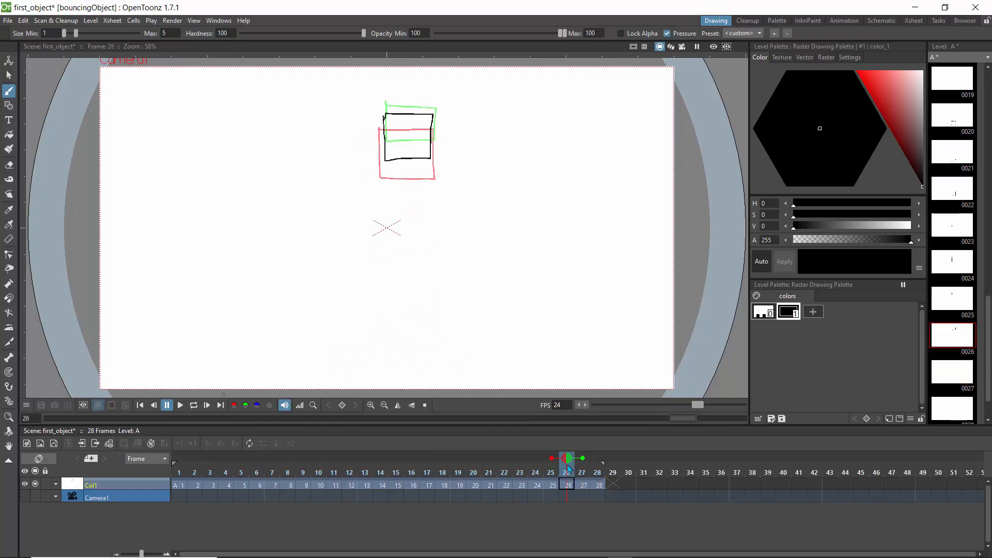
Set the onion skin to show the drawings two frames before and two frames after the current one, and go to frame 27
left_click(551, 458)
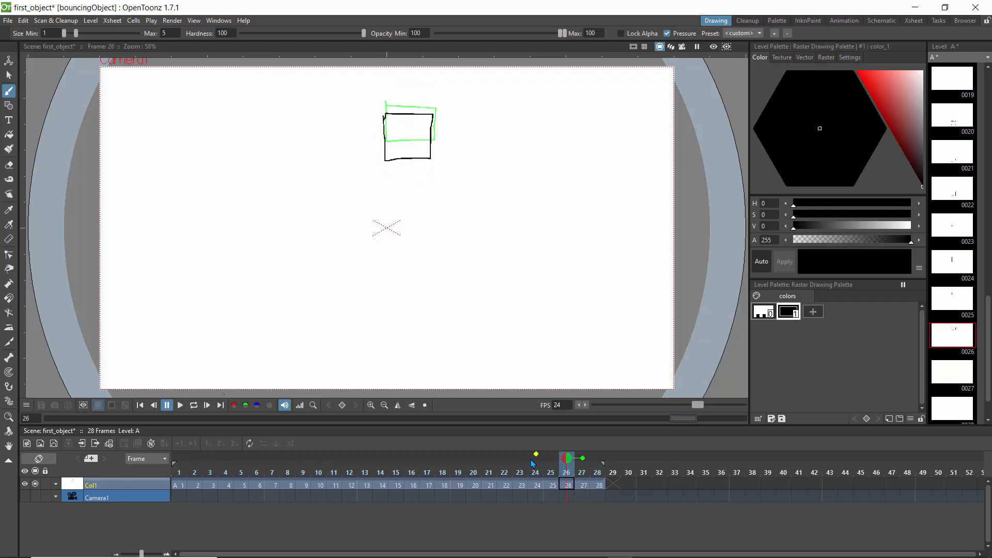
left_click(535, 458)
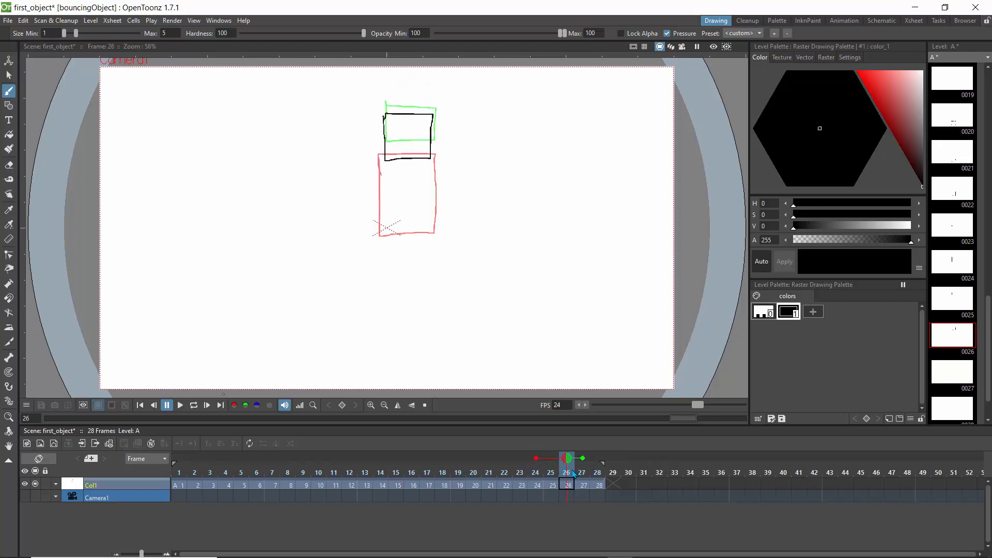
left_click_drag(583, 459, 598, 459)
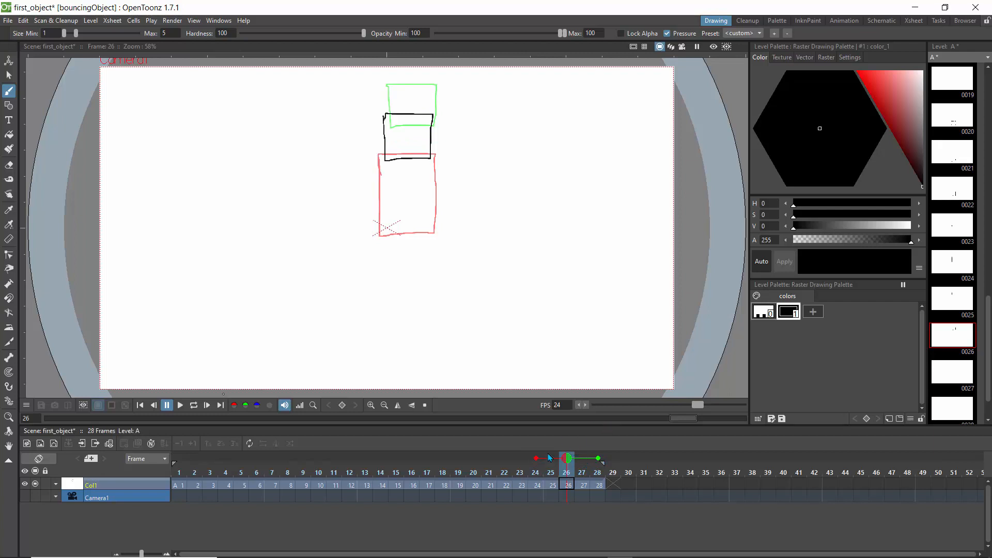
mouse_move(556, 459)
left_mouse_down()
mouse_move(596, 460)
mouse_move(556, 469)
mouse_move(597, 470)
mouse_move(581, 470)
left_mouse_up()
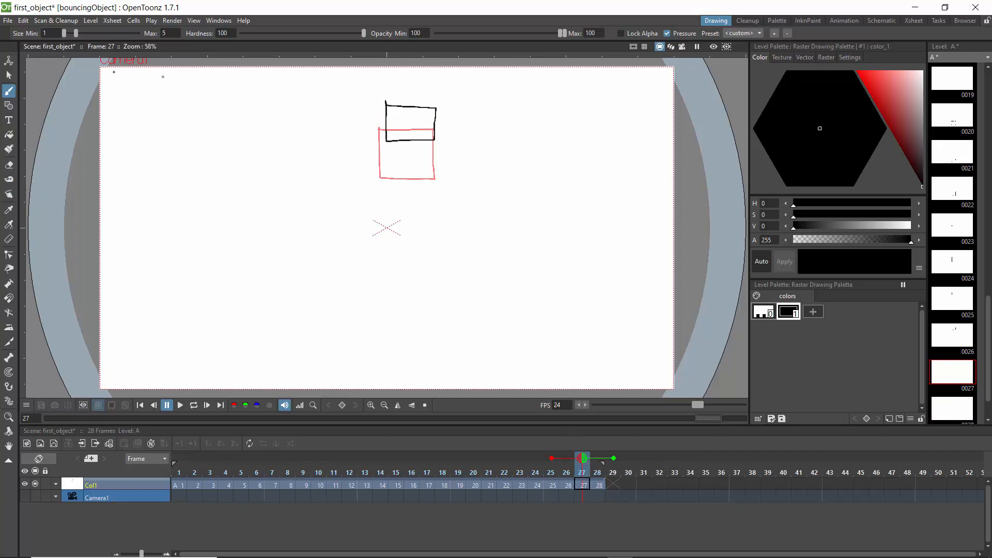
Set the brush's maximum size to 8, then erase the square in frame 27 and redraw it slightly above the frame 25 outline
left_click_drag(76, 33, 81, 34)
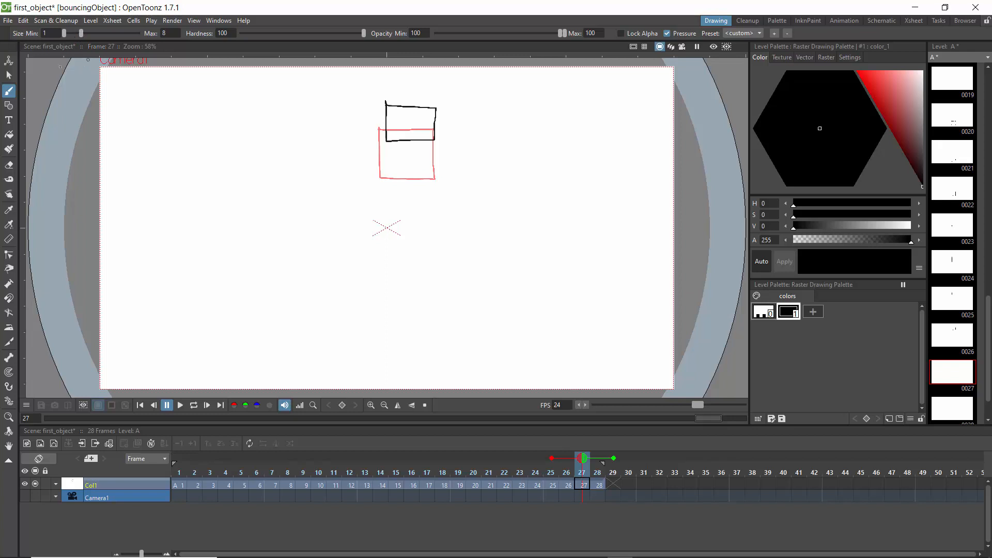
left_click(9, 164)
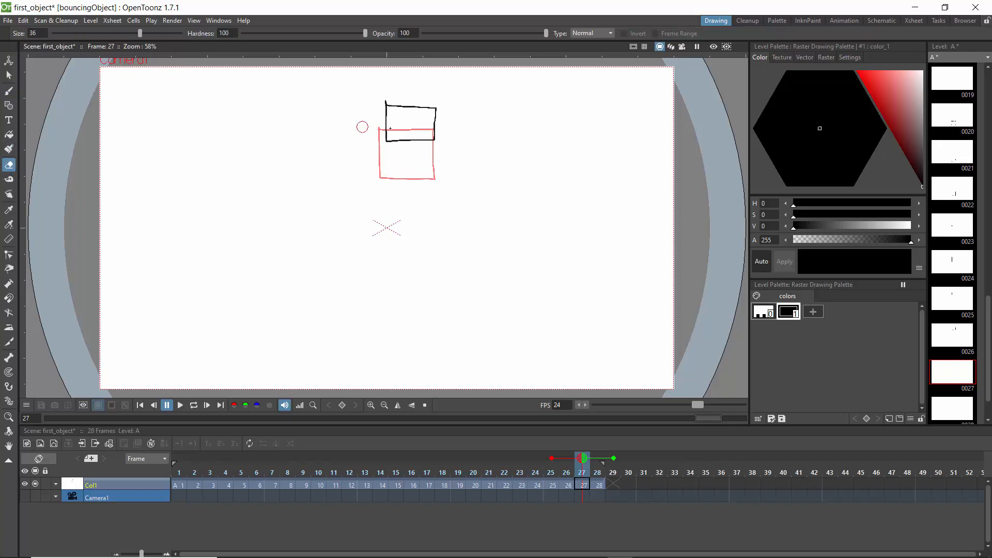
mouse_move(362, 126)
left_mouse_down()
mouse_move(386, 111)
mouse_move(396, 147)
mouse_move(434, 135)
mouse_move(398, 106)
left_mouse_up()
left_click(9, 91)
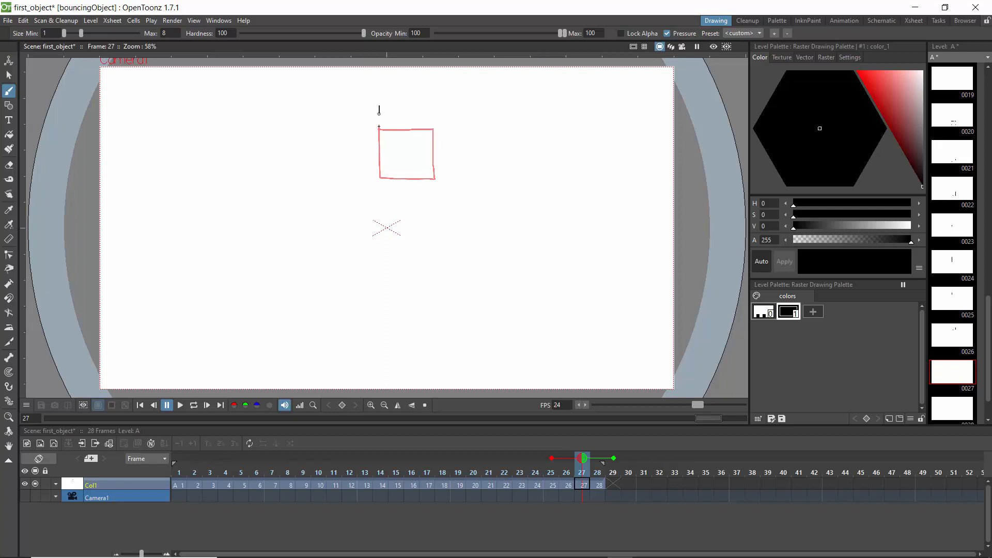
mouse_move(379, 127)
left_mouse_down()
mouse_move(380, 150)
mouse_move(431, 150)
mouse_move(429, 110)
mouse_move(389, 107)
left_mouse_up()
Erase the square in frame 28 and redraw it slightly above the frame 26 outline
left_click_drag(583, 459, 596, 464)
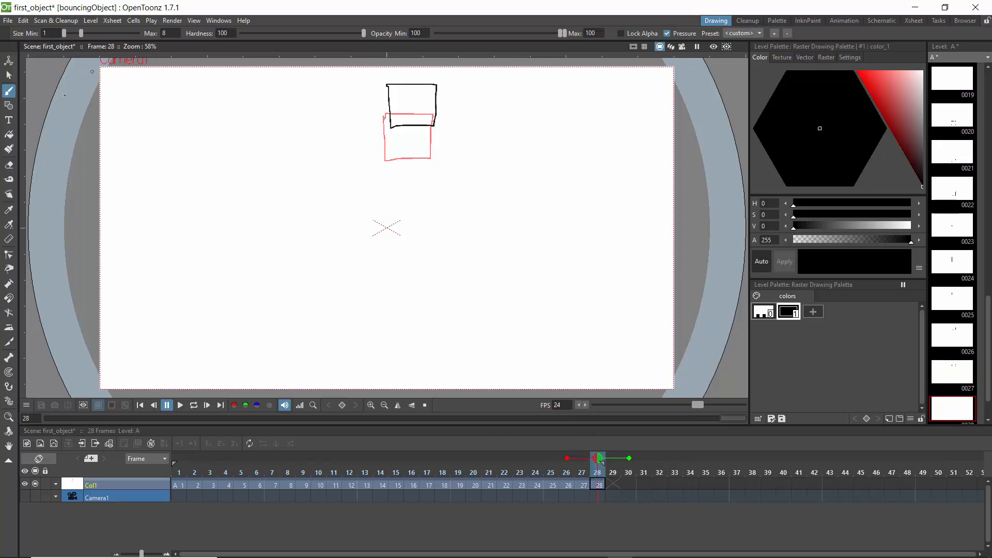
left_click(9, 165)
mouse_move(386, 85)
left_mouse_down()
mouse_move(391, 129)
mouse_move(440, 124)
mouse_move(435, 80)
mouse_move(394, 88)
left_mouse_up()
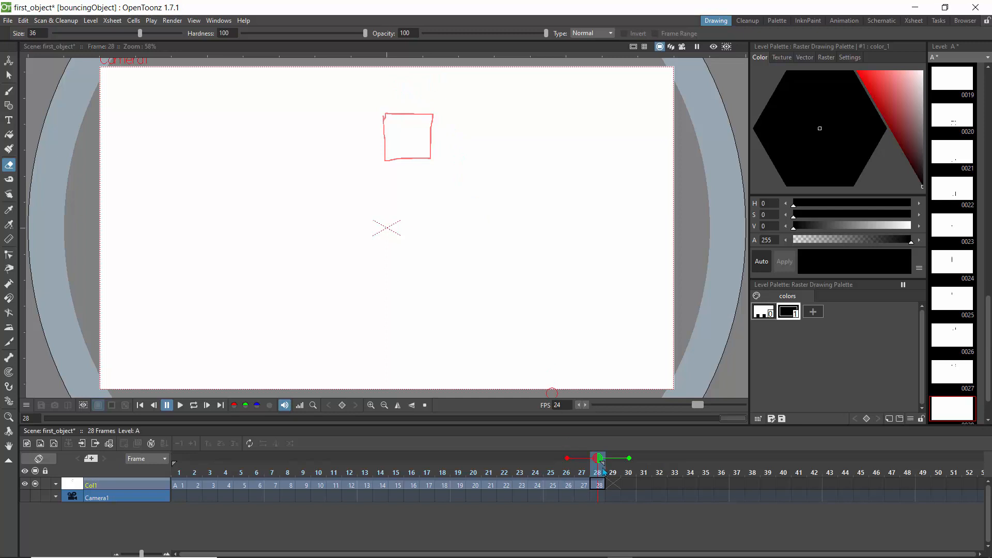
left_click_drag(601, 461, 584, 462)
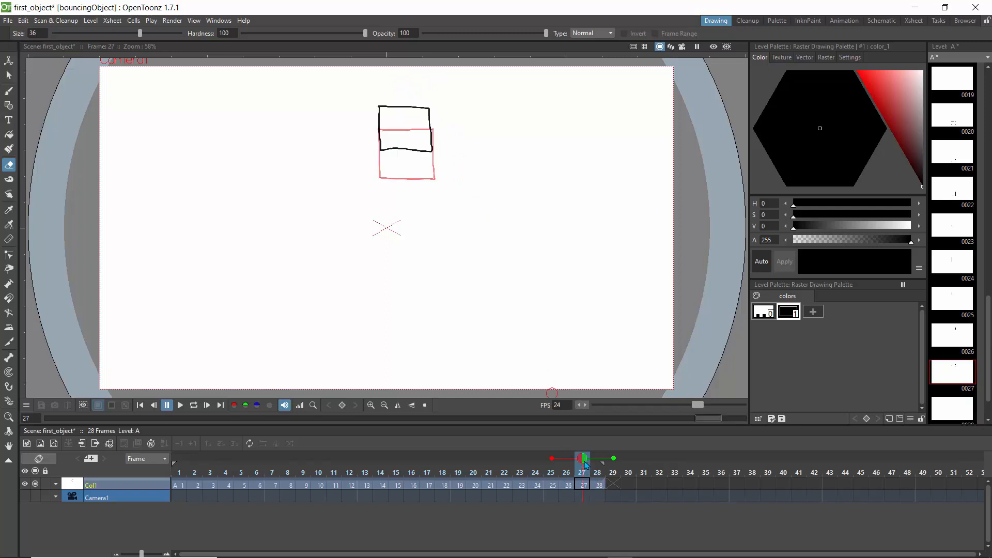
left_click(593, 463)
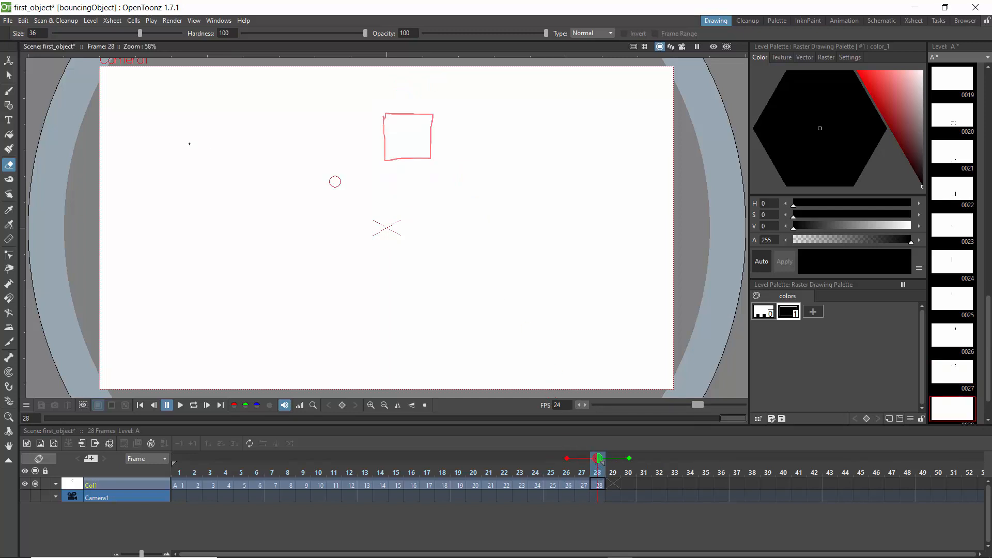
left_click(9, 91)
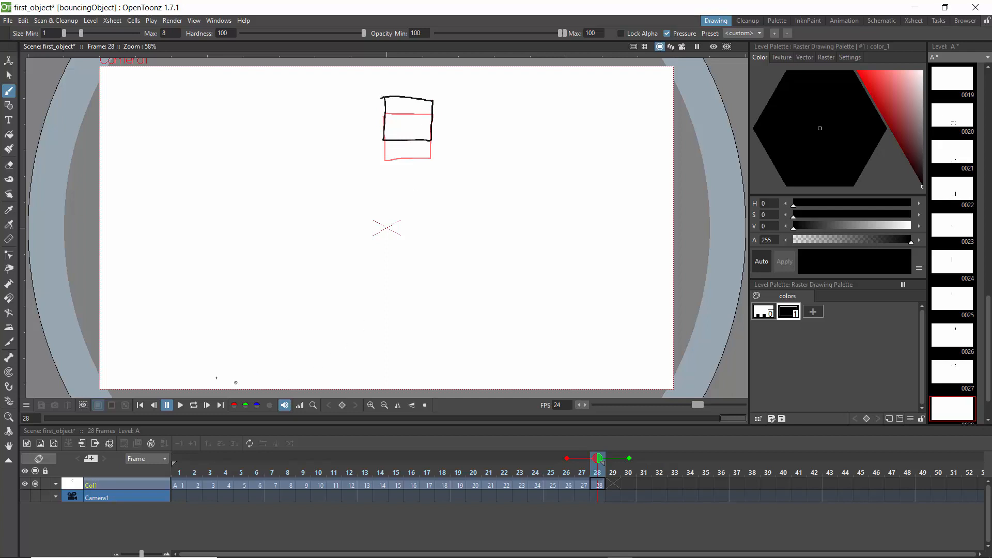
Play the animation once and then in a continuous loop to check the corrected bounce
left_click(179, 406)
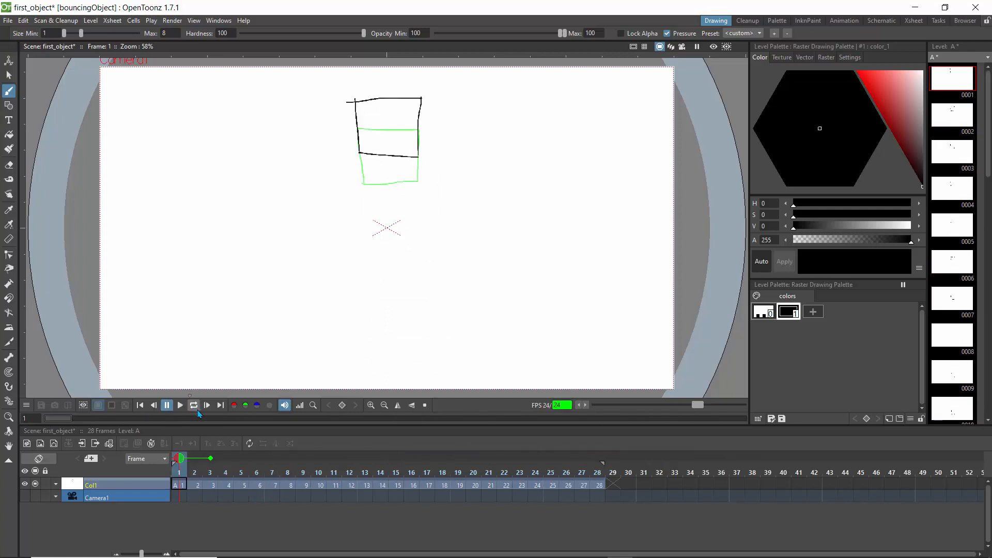
left_click(193, 406)
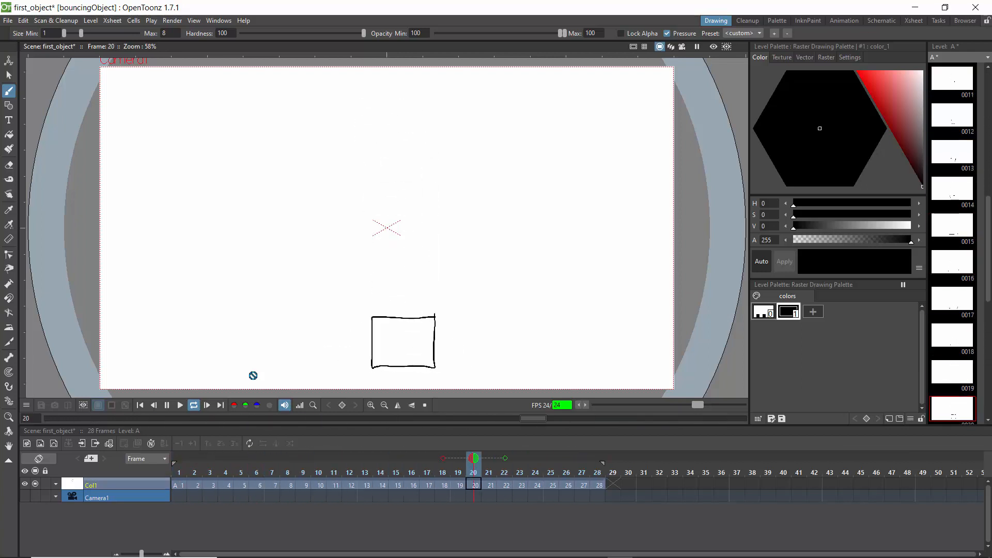
Open the render output settings and change the output file name to square
left_click(172, 20)
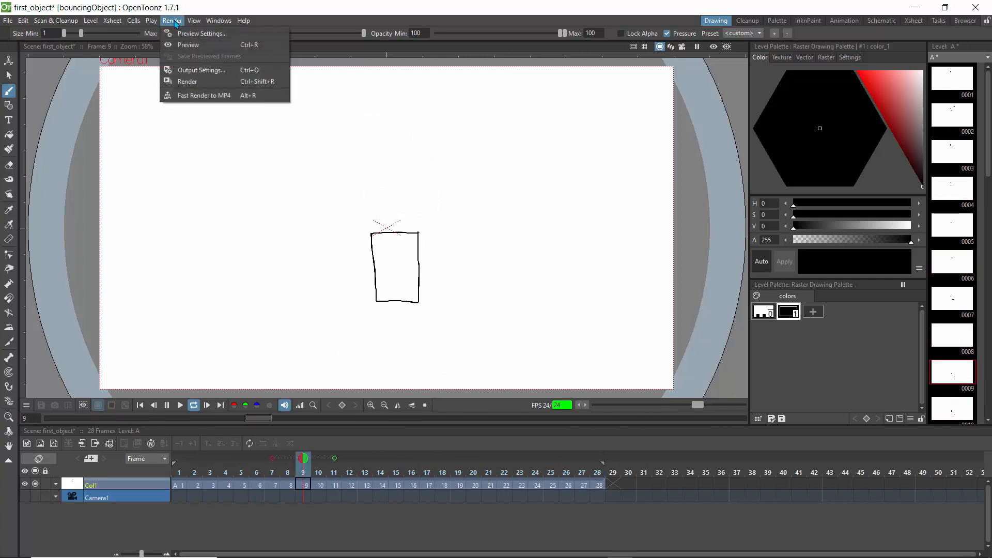
left_click(202, 70)
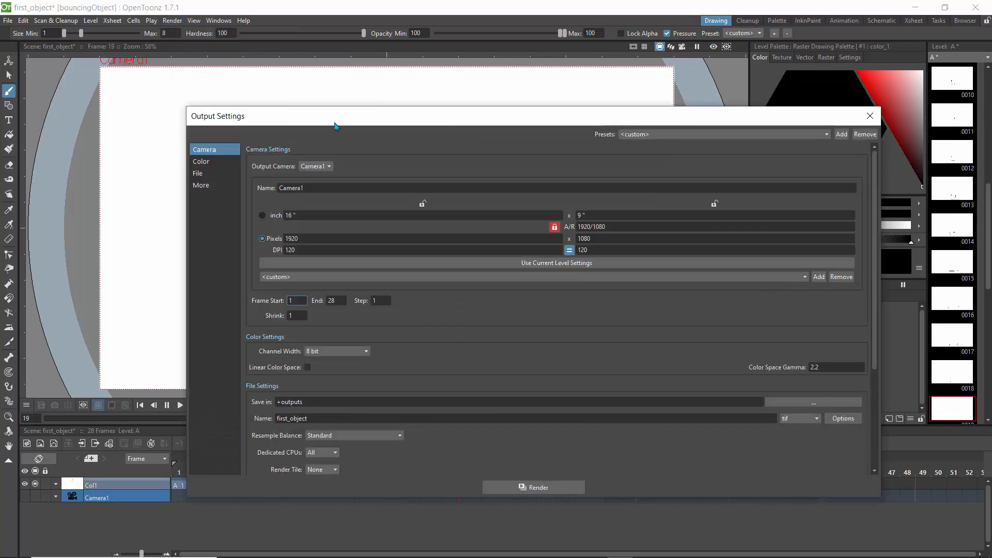
left_click(318, 188)
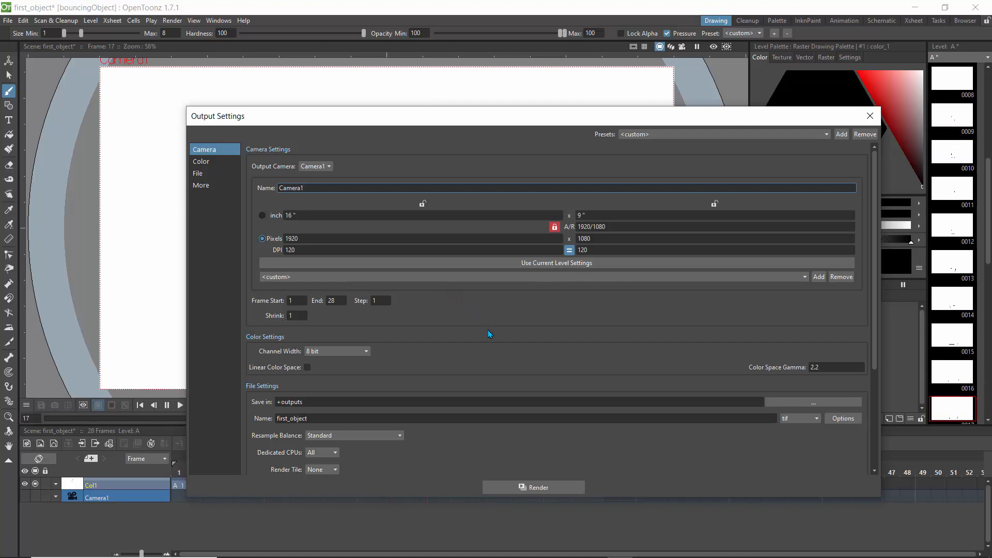
double_click(309, 417)
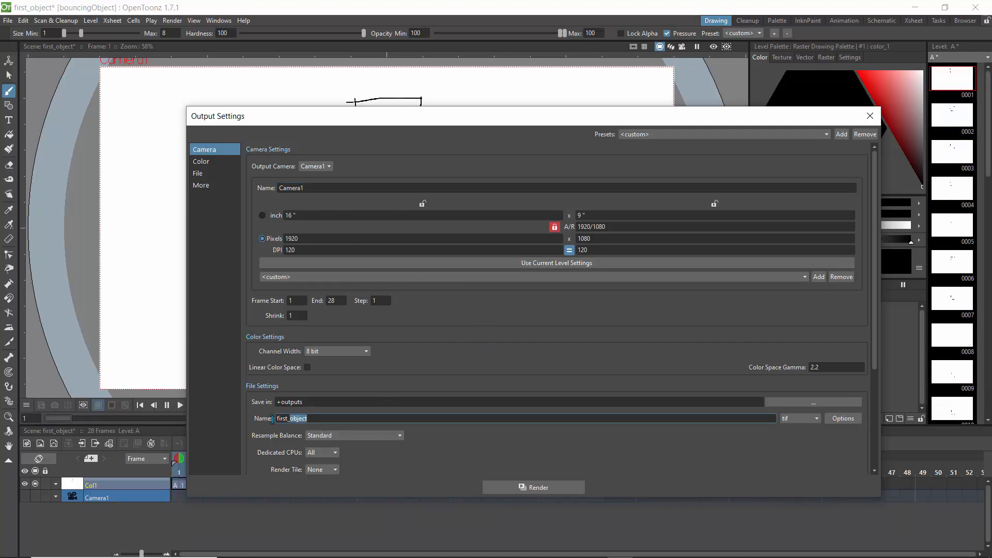
type("s")
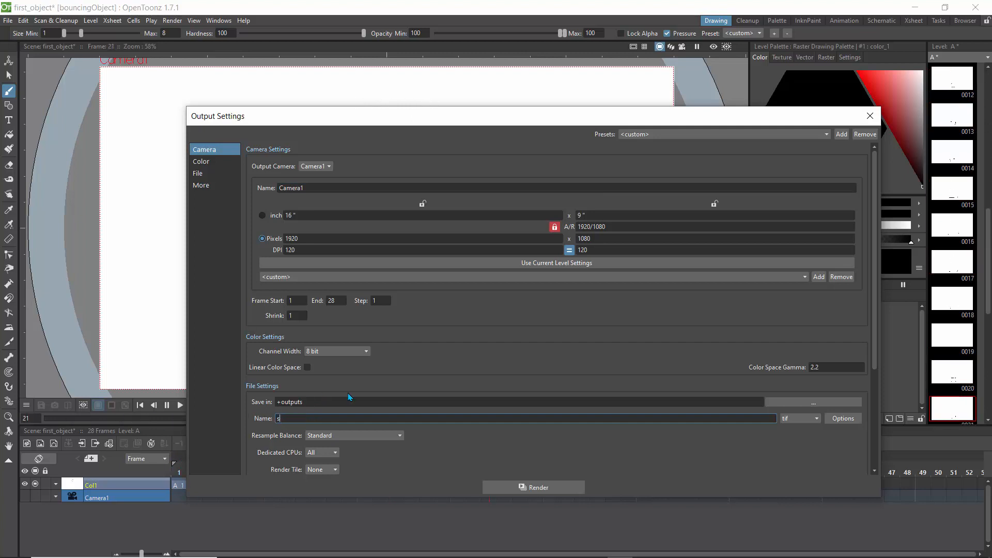
type("quare")
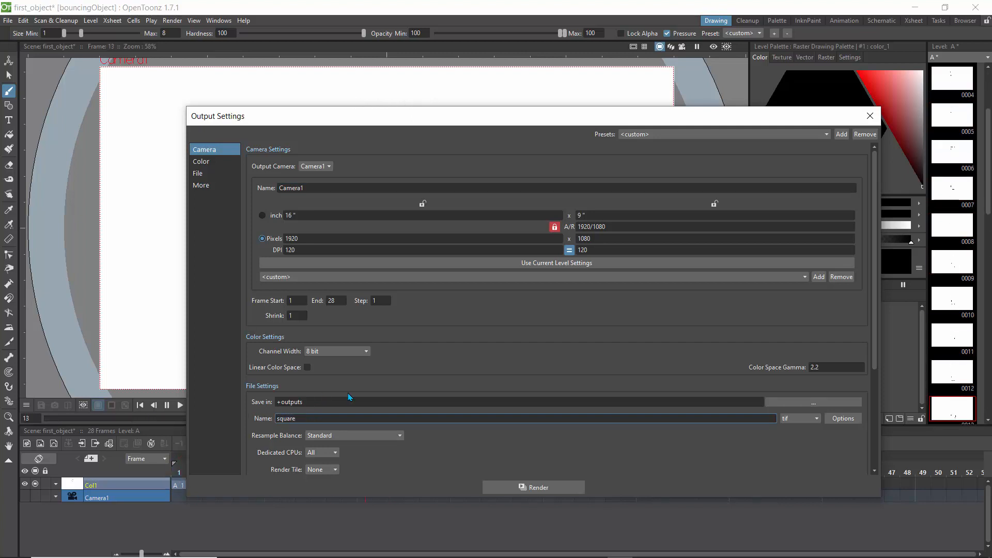
Render the animation in mp4 format, closing the output settings and stopping the looping playback
left_click(798, 418)
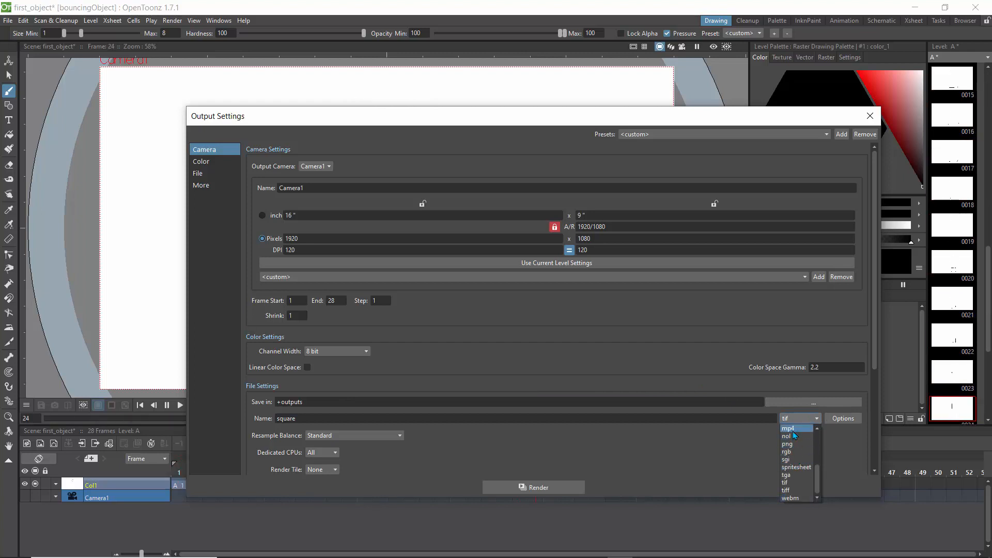
left_click(790, 429)
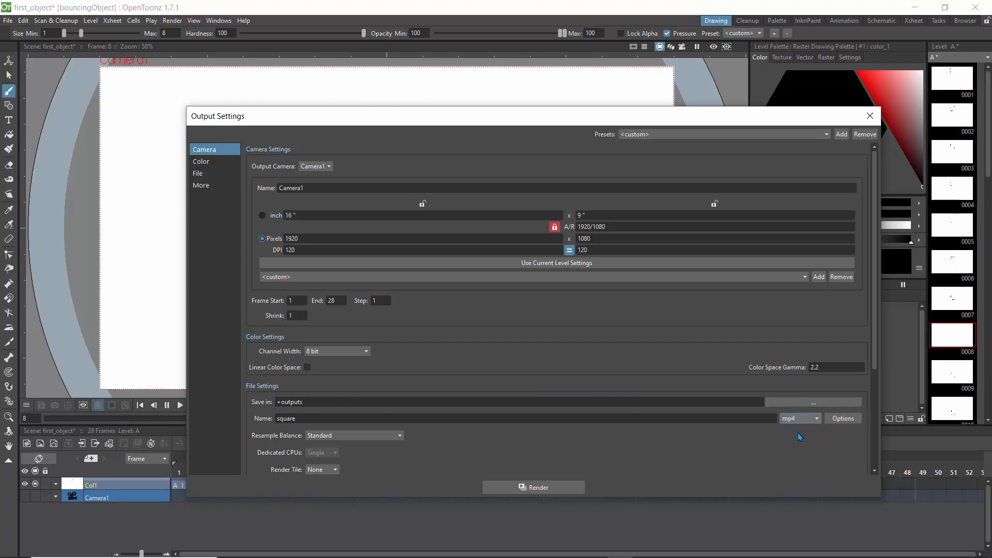
left_click(528, 492)
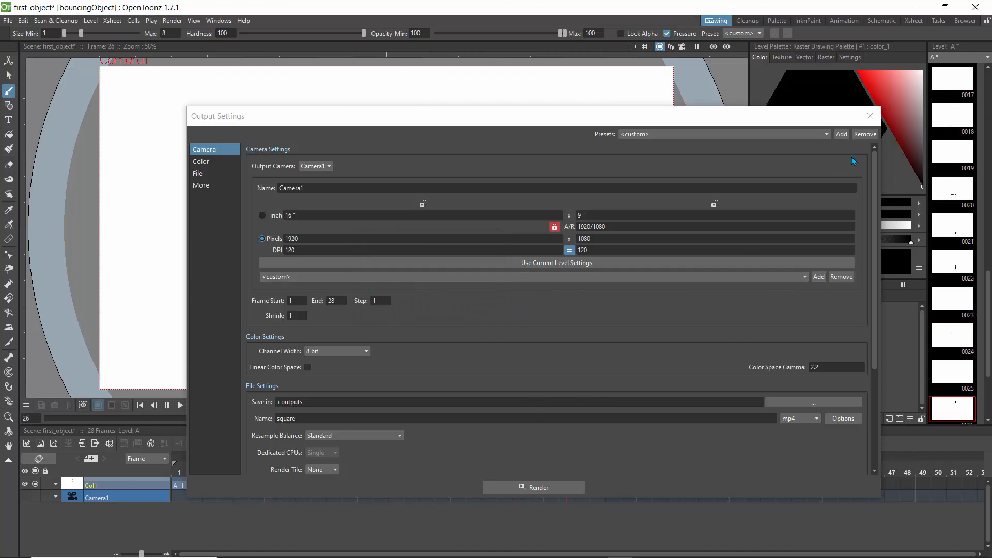
left_click(870, 116)
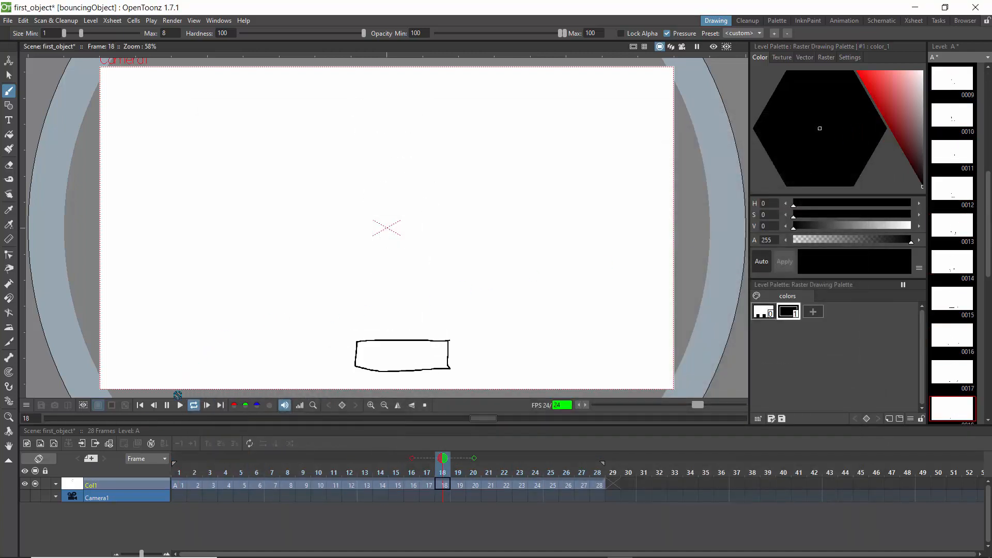
left_click(167, 405)
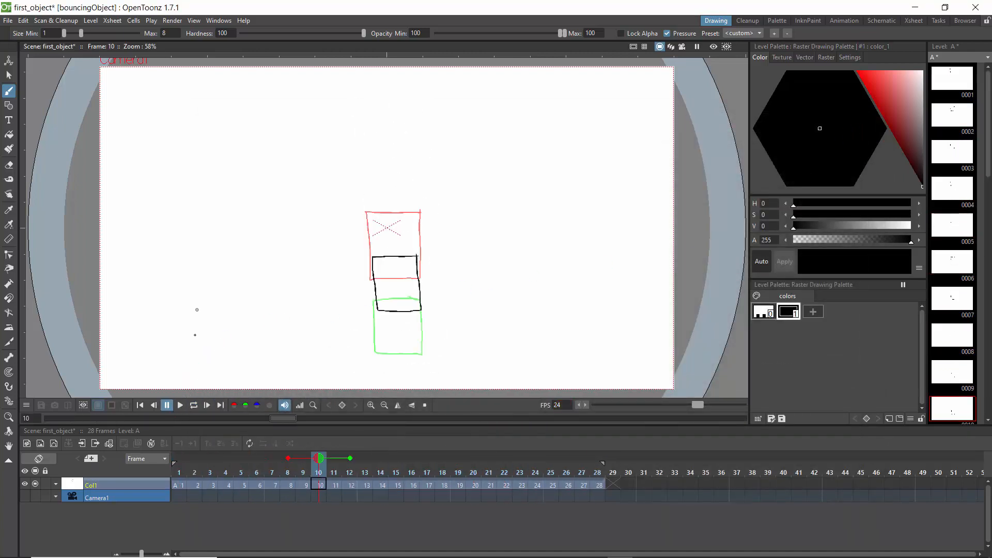
Switch to File Explorer and open the outputs folder of the bouncingObject project under OpenToonzStuff on drive D
key("super")
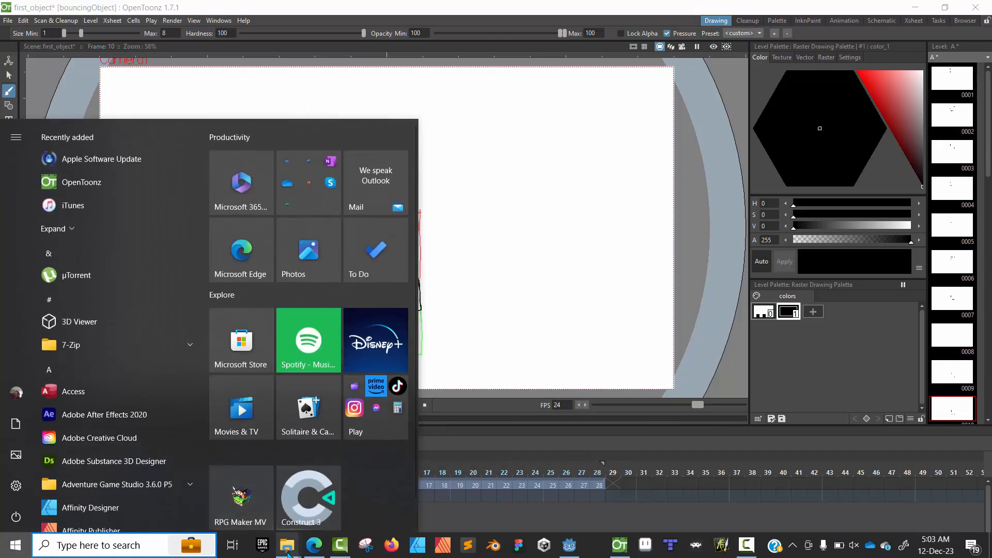
mouse_move(287, 545)
left_click(329, 454)
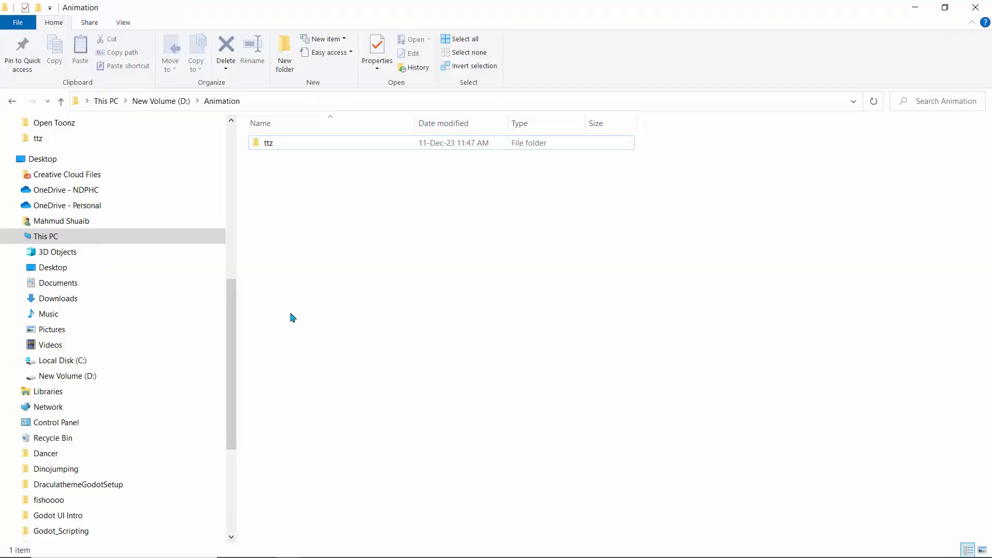
left_click(148, 106)
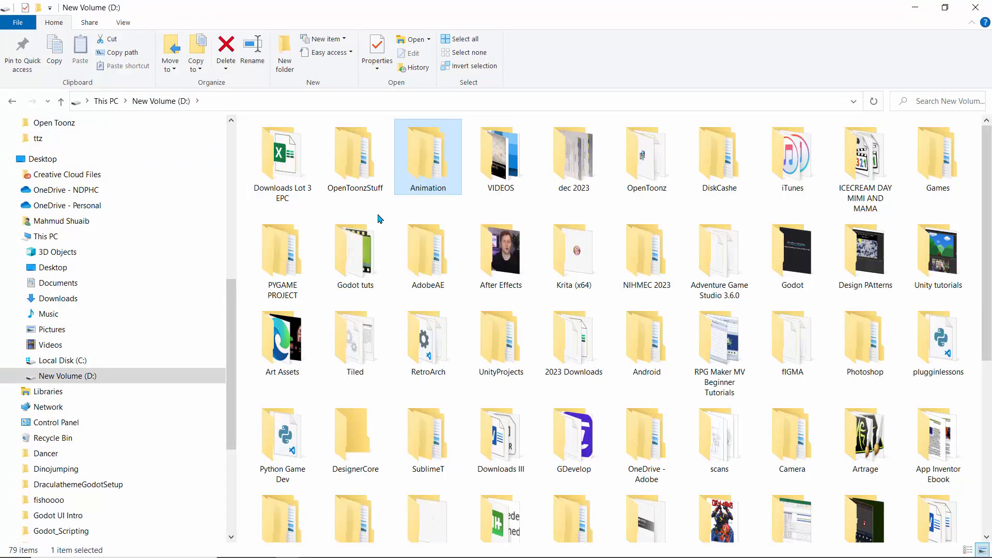
double_click(356, 175)
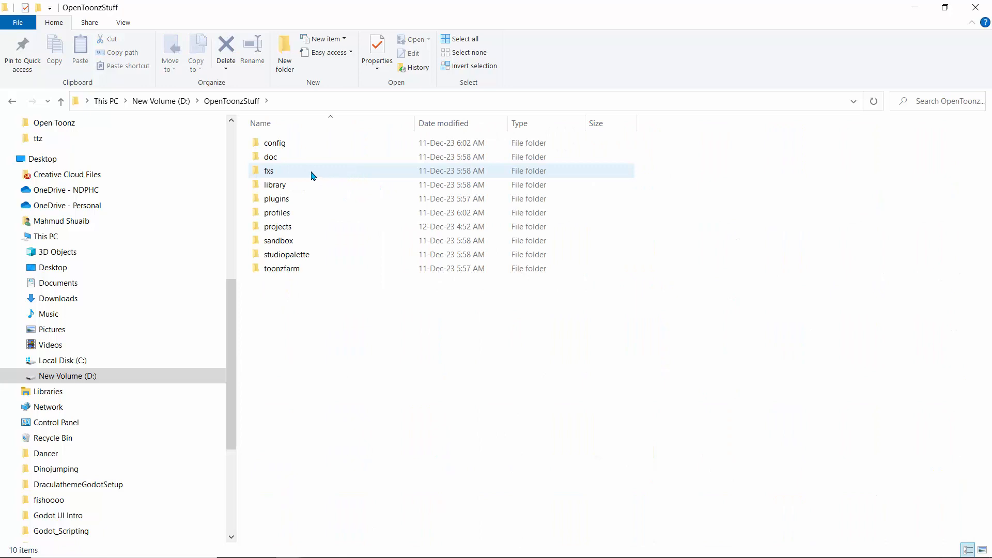
double_click(284, 228)
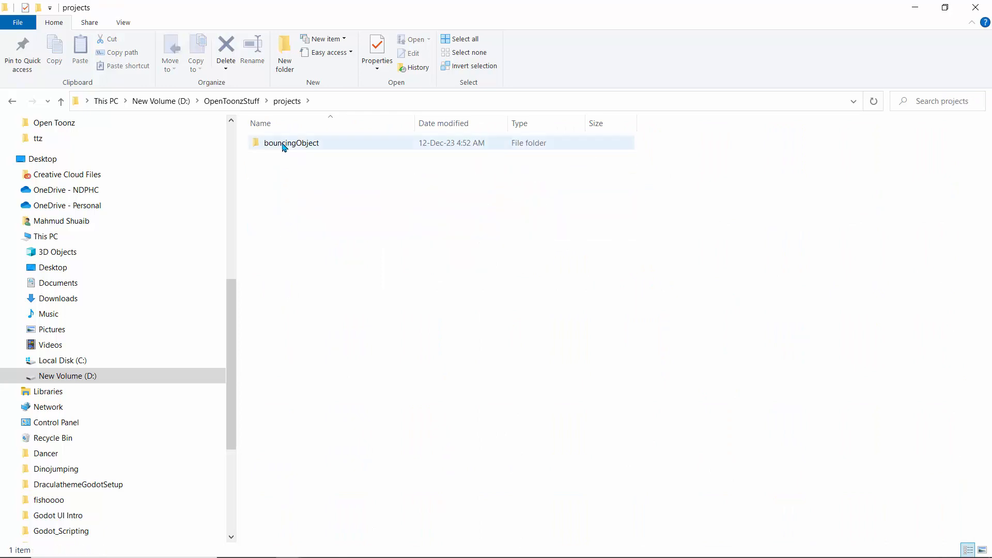
double_click(284, 146)
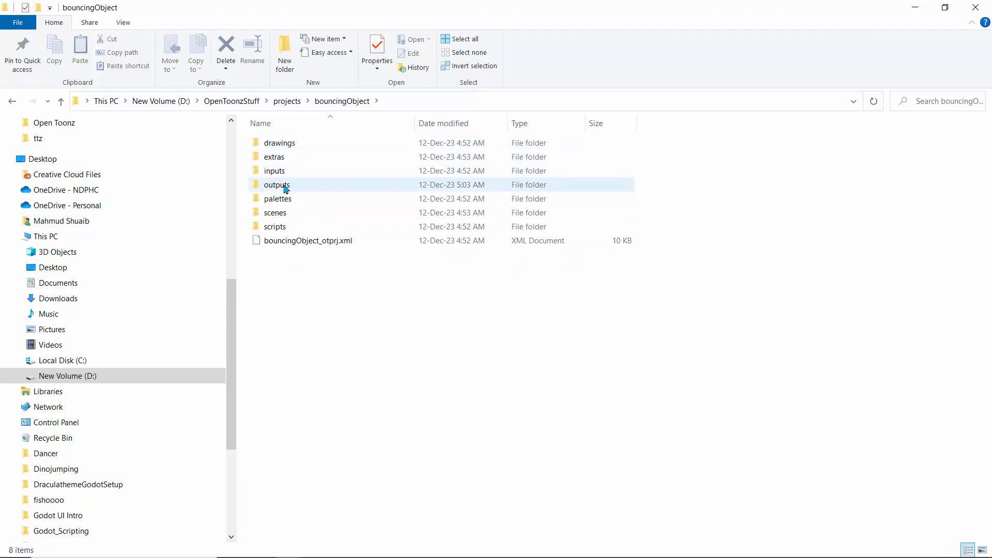
double_click(283, 186)
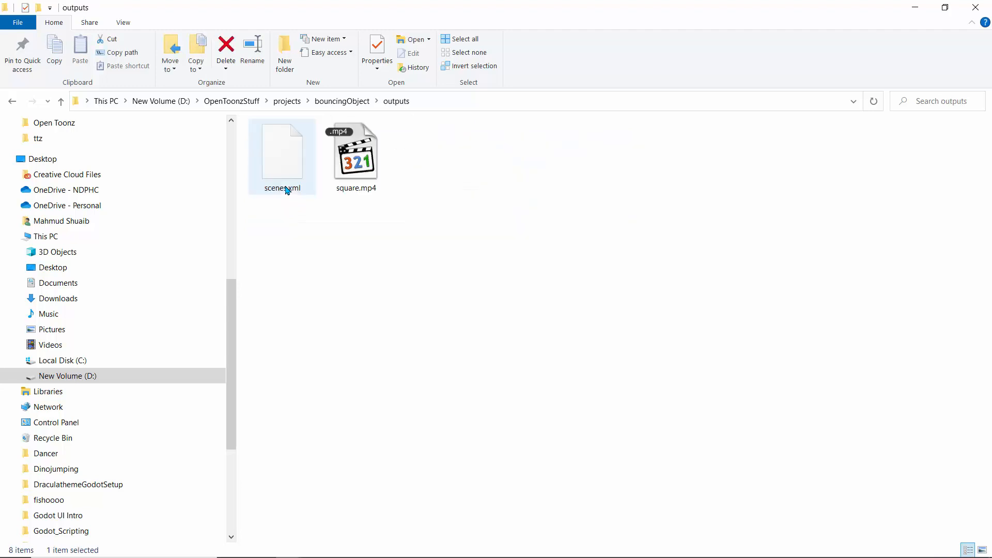
Open the rendered square.mp4 and play it several times to check the bounce
double_click(355, 171)
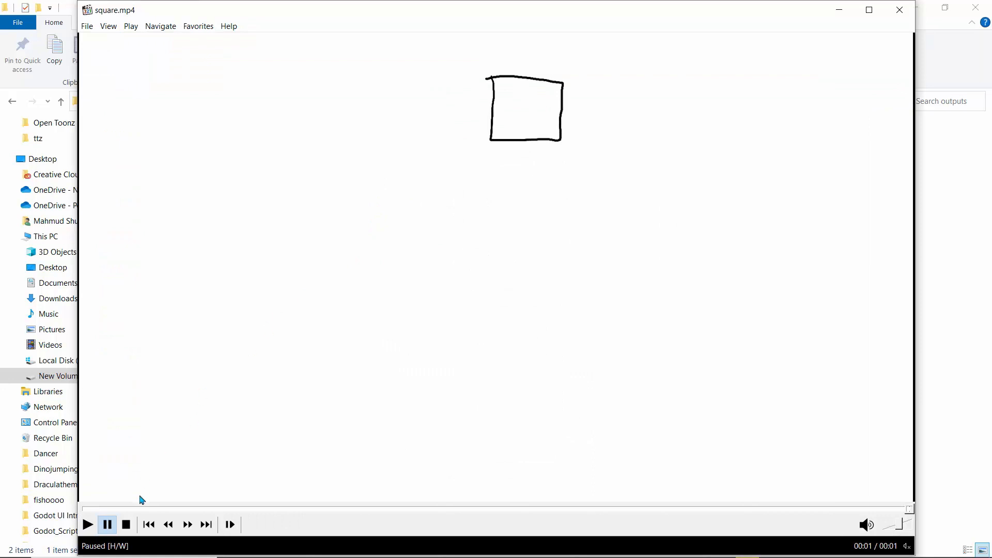
left_click(88, 524)
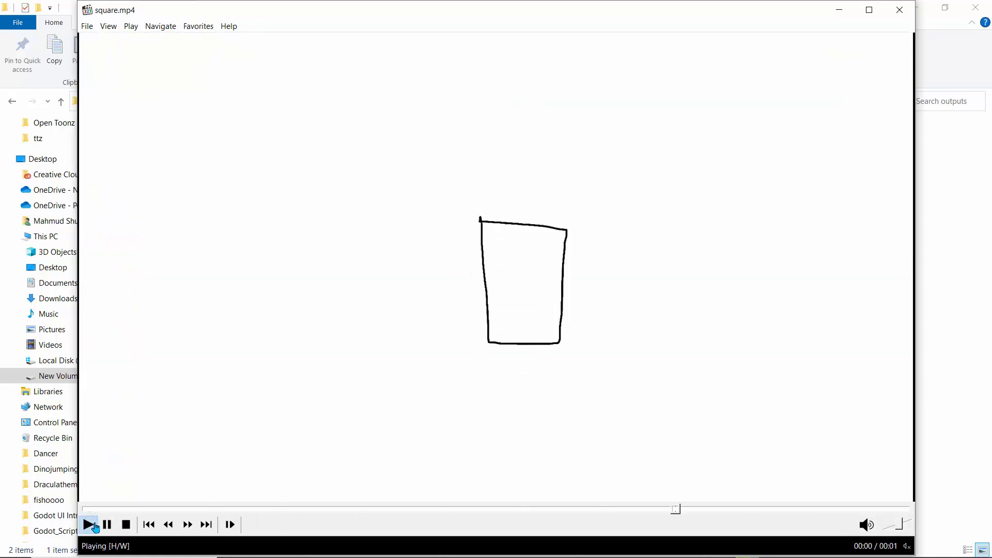
left_click(88, 525)
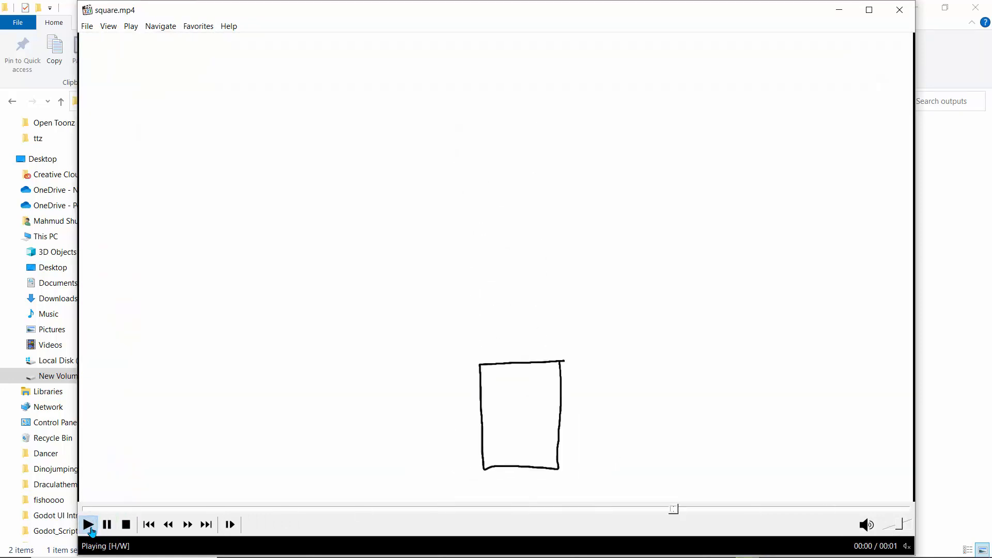
left_click(89, 525)
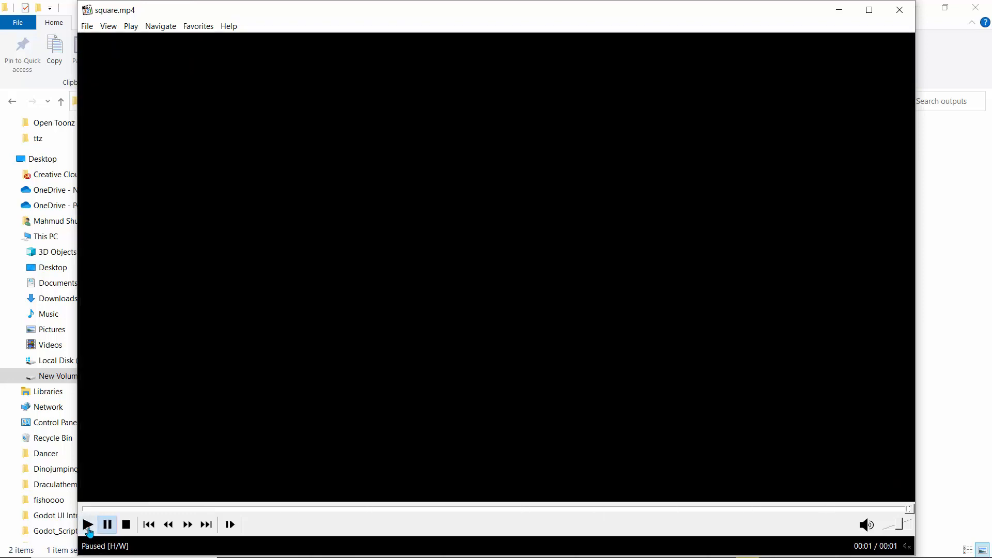
left_click(90, 530)
left_click(88, 528)
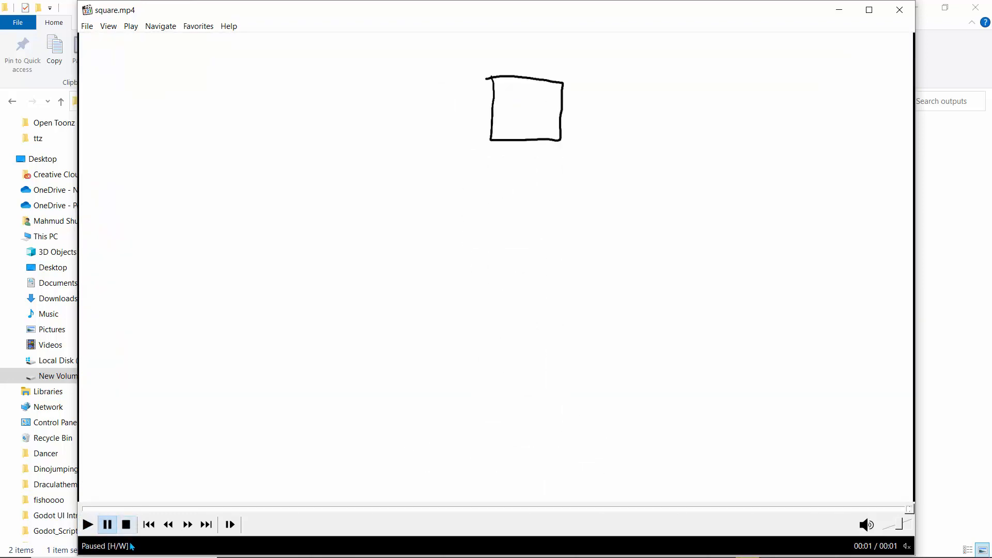
left_click(90, 526)
Return to OpenToonz and draw two eyes and a smile inside the square in frame 1
left_click(600, 548)
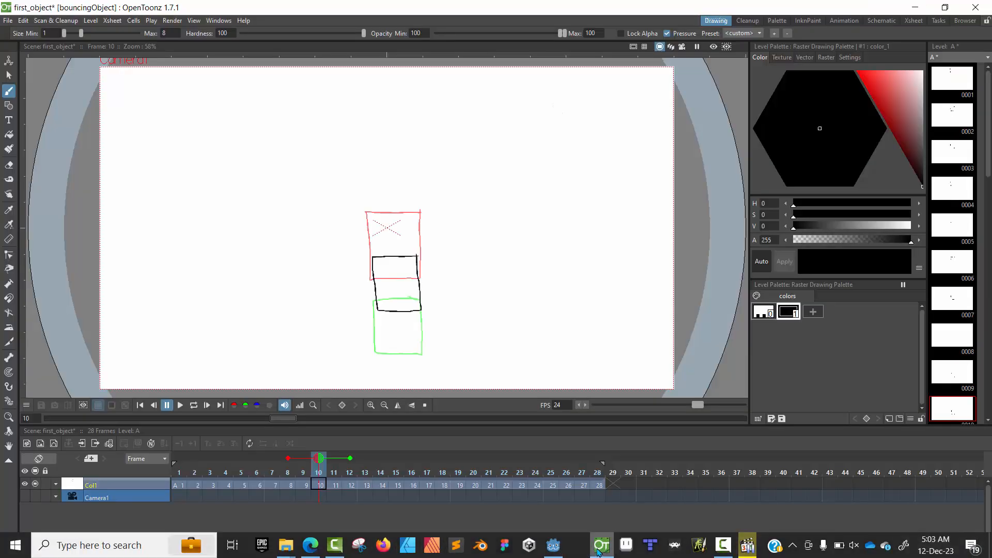
left_click_drag(320, 458, 177, 459)
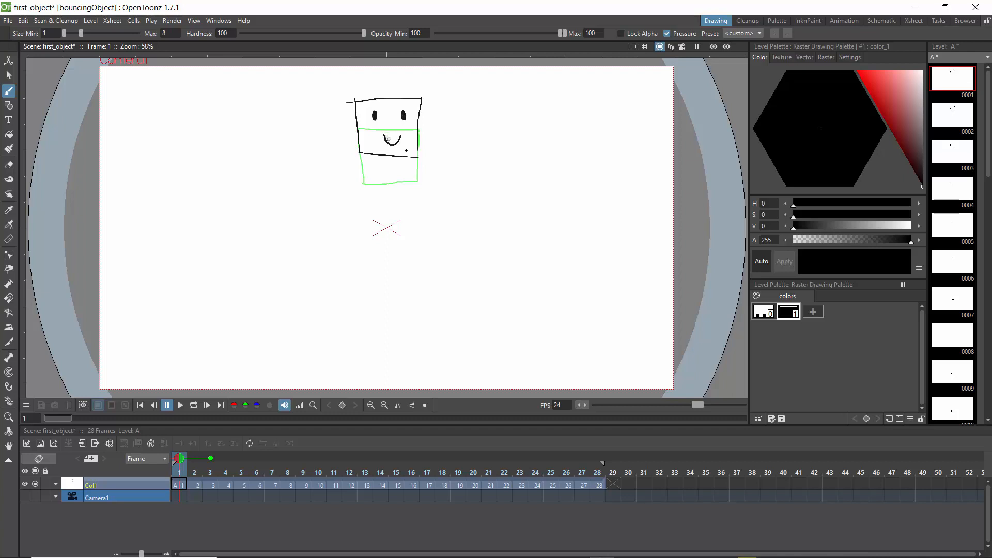
Set the onion skin to show one frame back instead of two, and draw two eyes and a smile inside the square in frame 2
left_click_drag(180, 462, 209, 461)
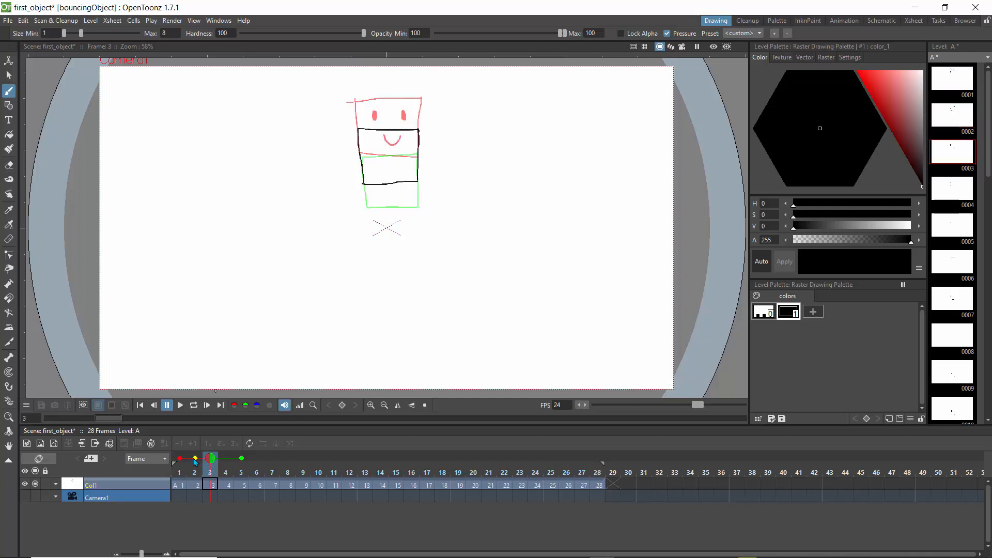
left_click(180, 459)
left_click(195, 460)
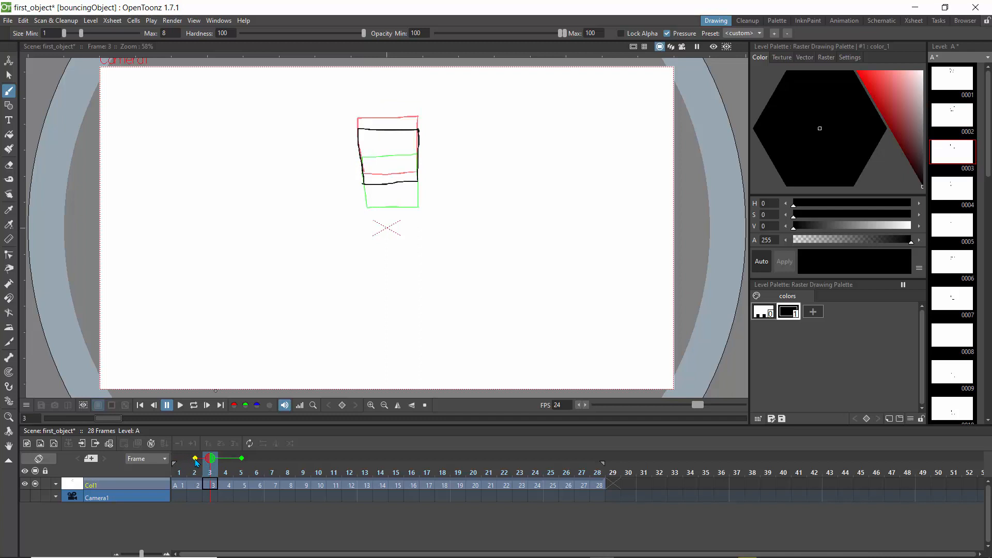
mouse_move(204, 461)
left_mouse_down()
mouse_move(183, 463)
mouse_move(194, 464)
left_mouse_up()
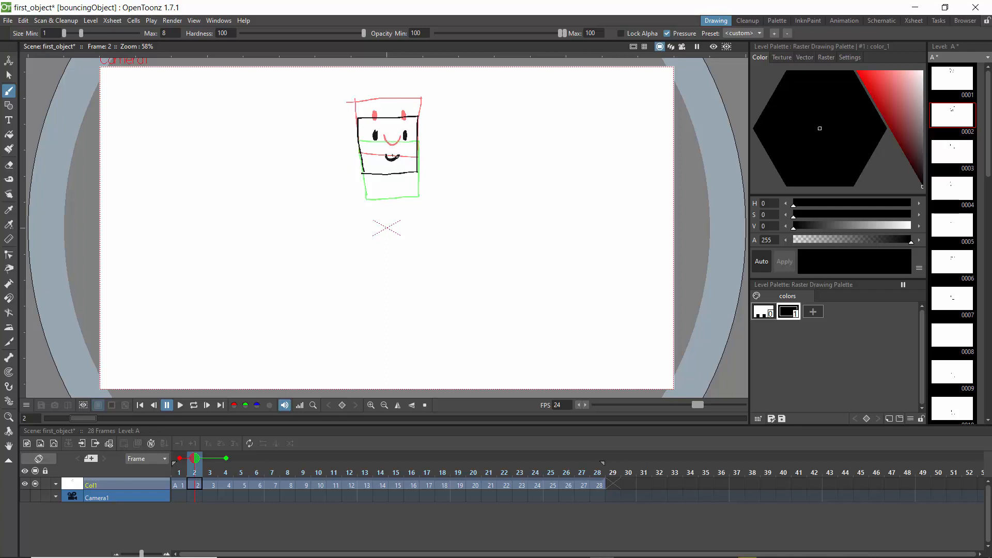
Play the animation several times to check the face drawn in the first two frames
left_click(180, 405)
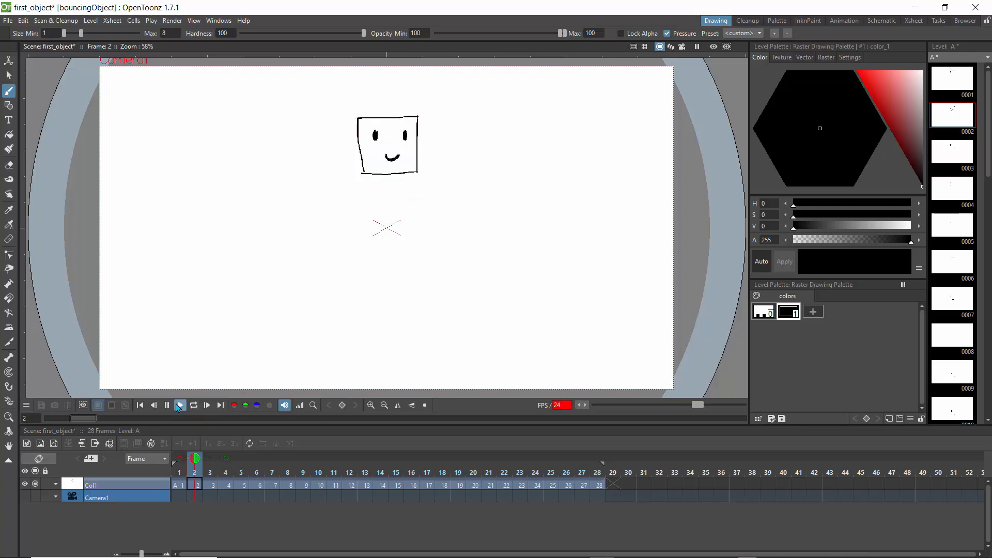
left_click(180, 405)
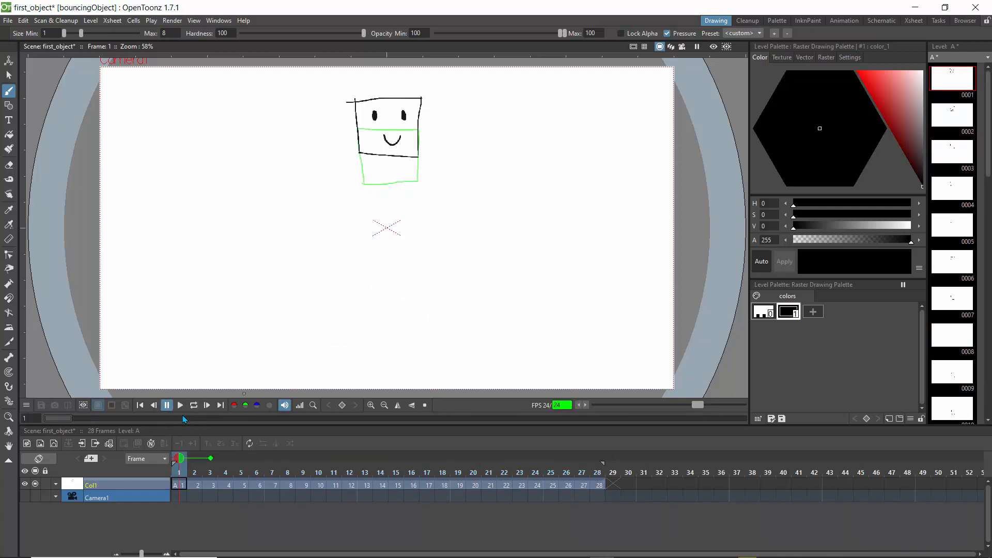
left_click(180, 405)
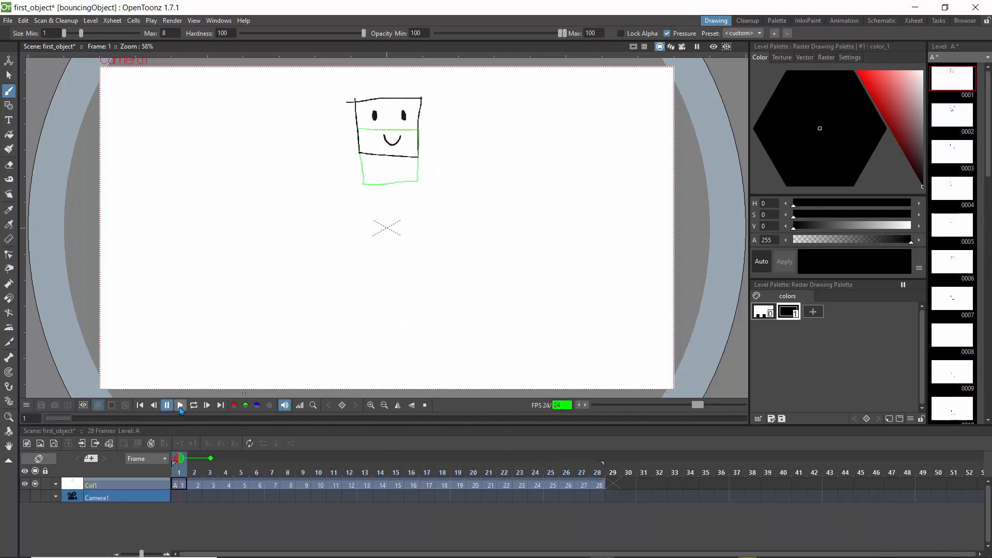